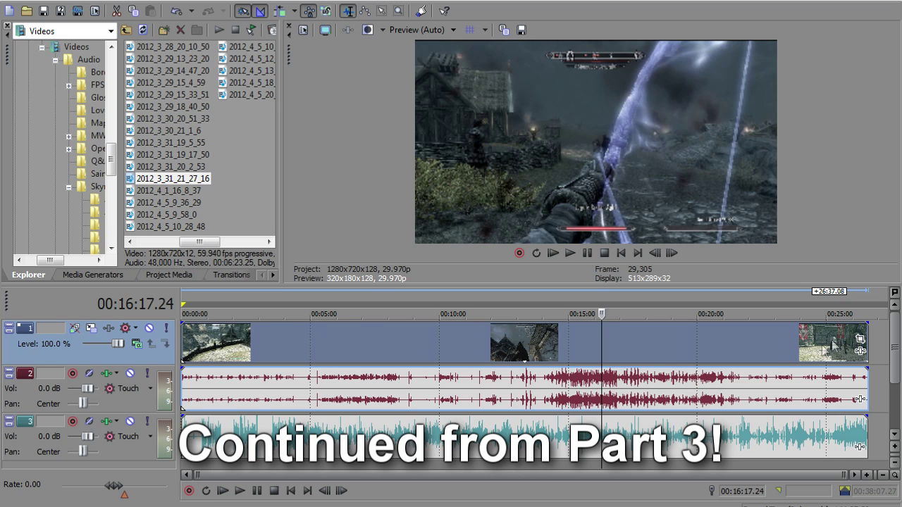
# - Enlarge the preview, then resize it so the timeline shows only the video track with thumbnails
pyautogui.moveTo(784, 286); pyautogui.dragTo(700, 430)
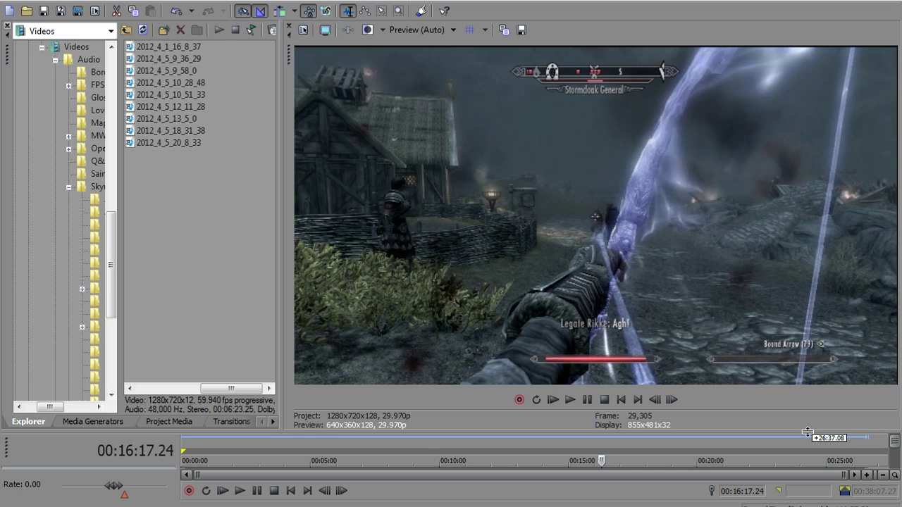
pyautogui.moveTo(808, 433); pyautogui.dragTo(841, 384)
# - Open Event Pan/Crop for clip 2012_4_5_9_58_0, arrange the window, and restore the full 1280×720 crop
pyautogui.click(860, 438)
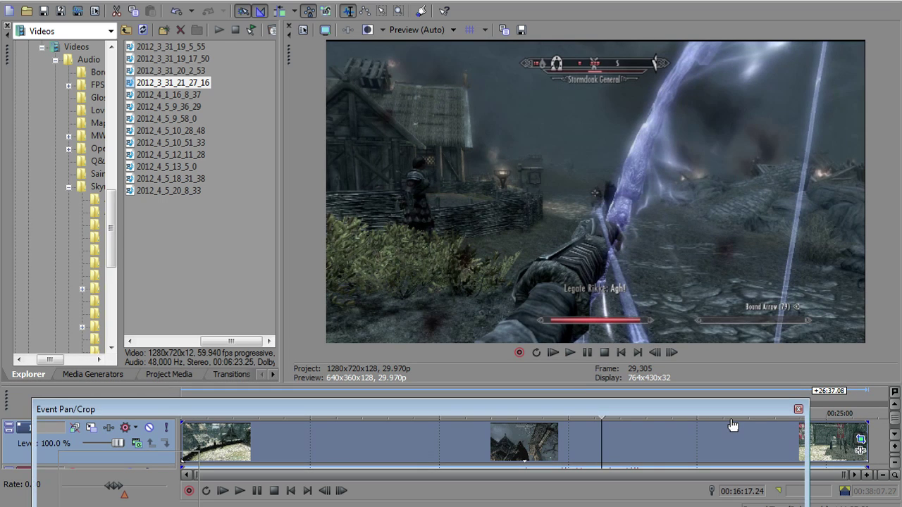
pyautogui.moveTo(733, 410); pyautogui.dragTo(722, 198)
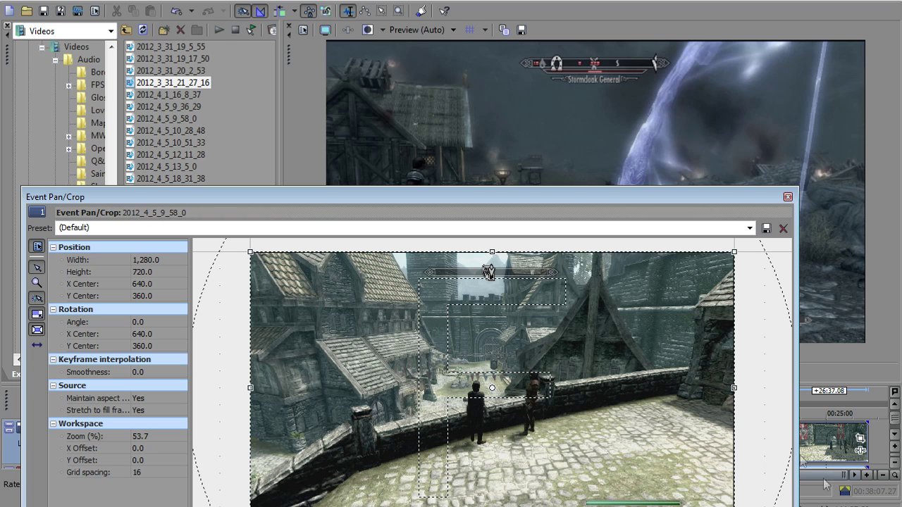
pyautogui.moveTo(699, 196); pyautogui.dragTo(743, 142)
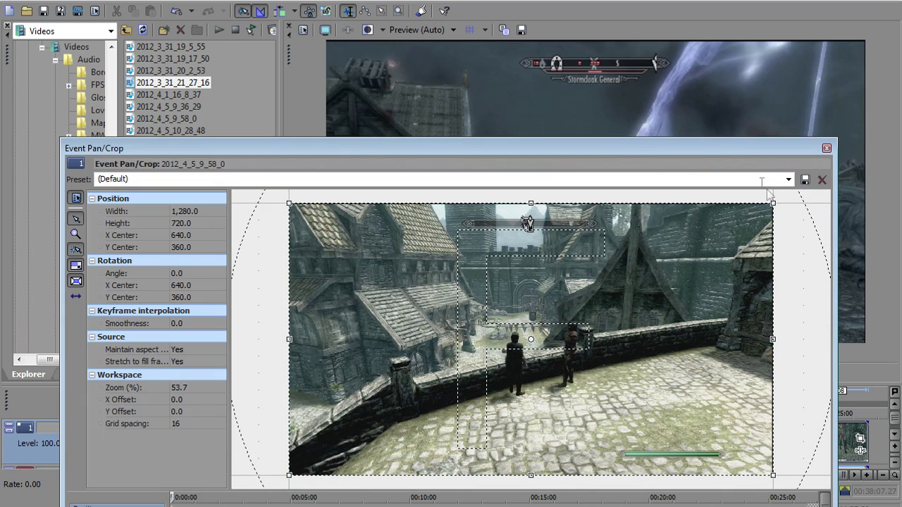
pyautogui.moveTo(768, 206)
pyautogui.mouseDown()
pyautogui.moveTo(747, 218)
pyautogui.moveTo(770, 204)
pyautogui.moveTo(760, 219)
pyautogui.mouseUp()
pyautogui.moveTo(747, 139); pyautogui.dragTo(639, 376)
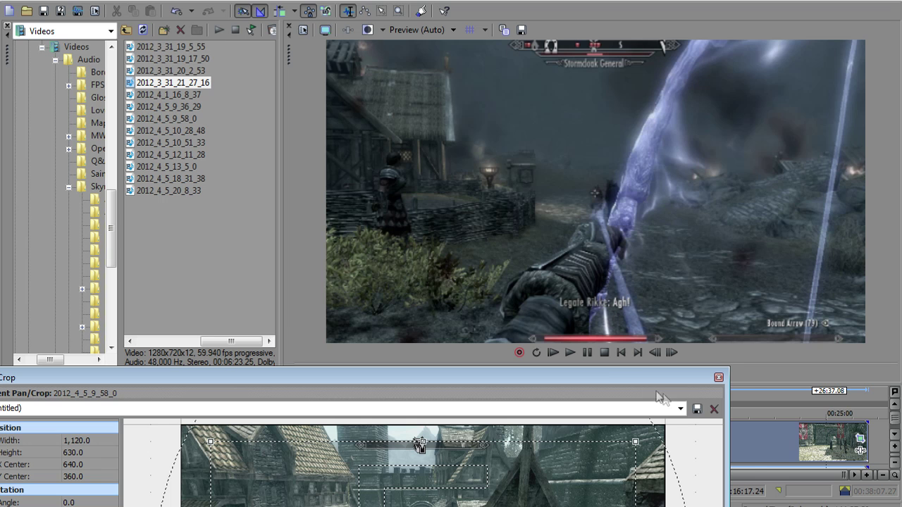
pyautogui.moveTo(644, 381); pyautogui.dragTo(690, 247)
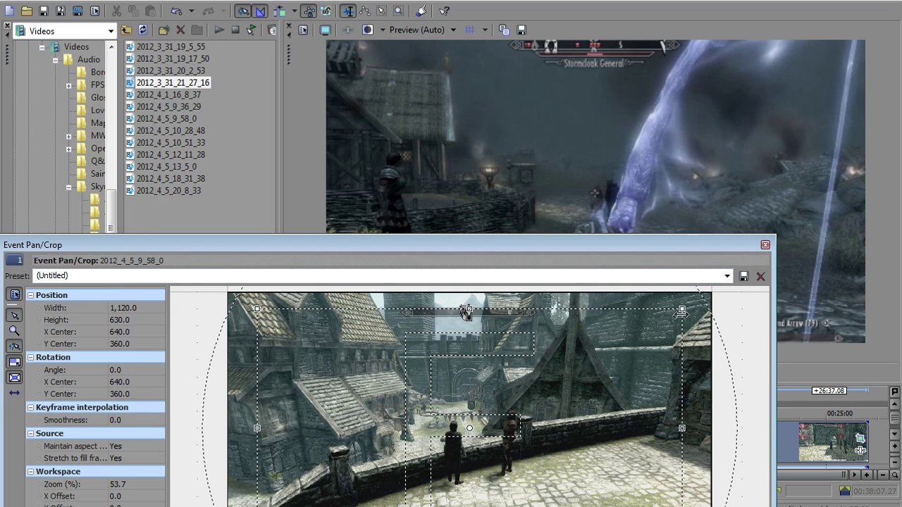
pyautogui.moveTo(682, 311); pyautogui.dragTo(711, 293)
pyautogui.click(727, 276)
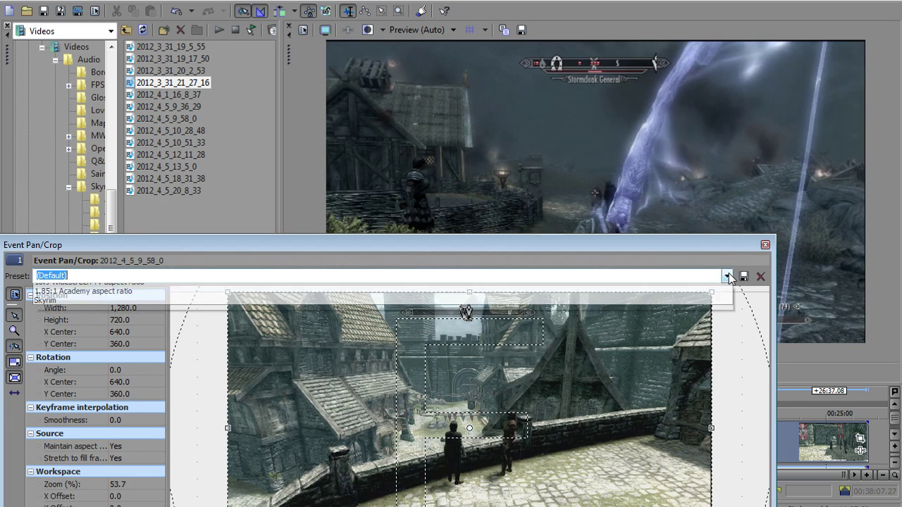
pyautogui.click(727, 276)
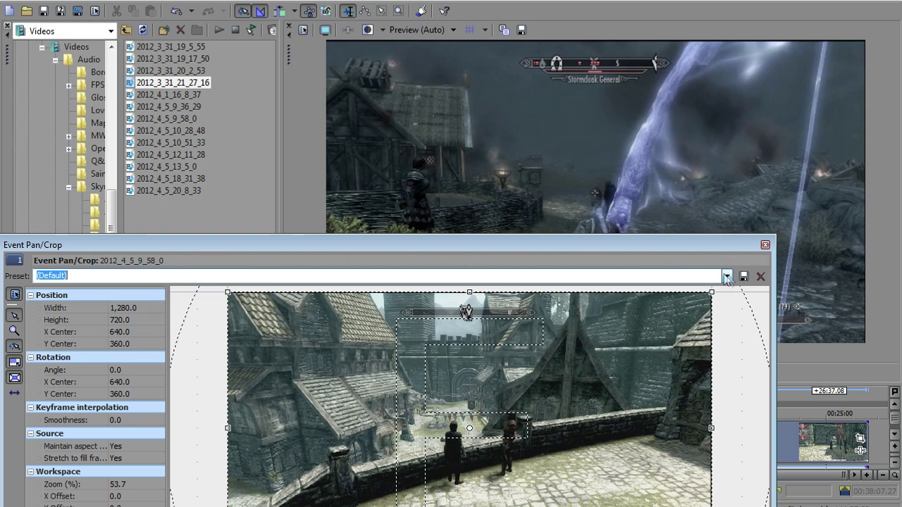
# - Set the crop width to 1260, apply the Skyrim pan/crop preset, and close the window
pyautogui.click(122, 308)
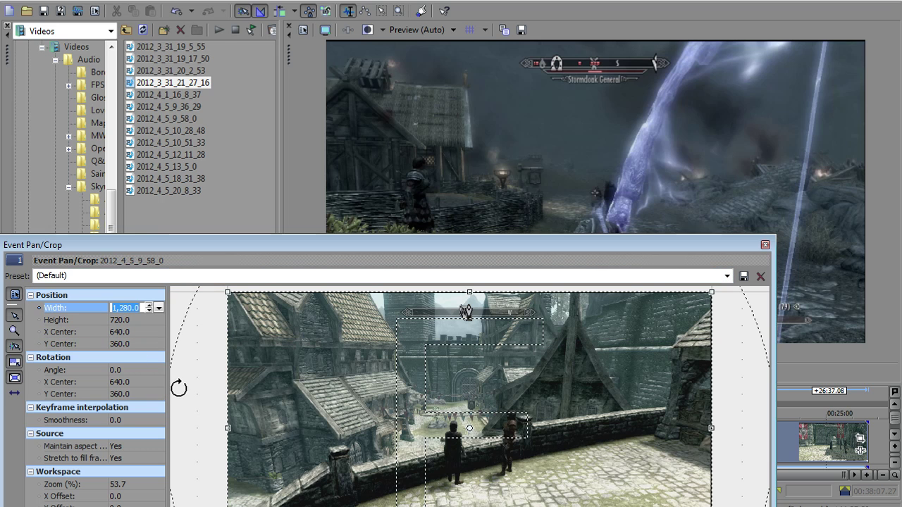
pyautogui.write('1260')
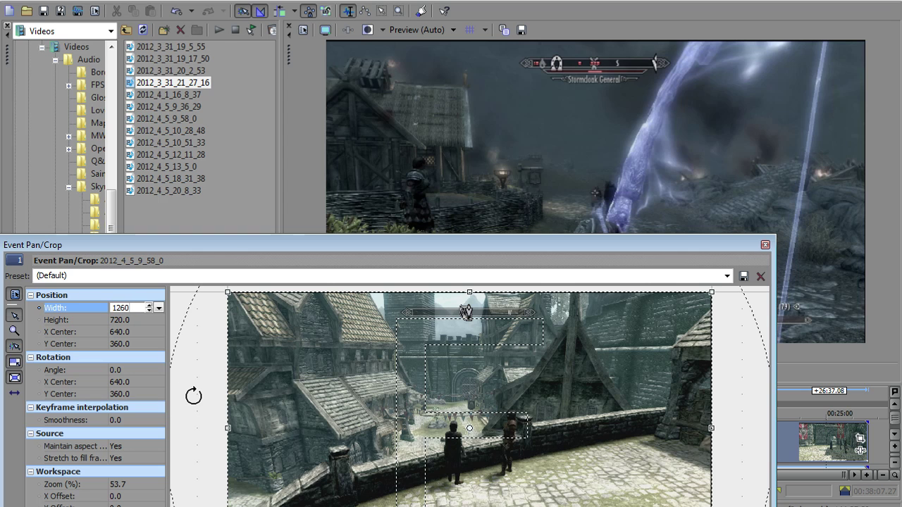
pyautogui.press('Tab')
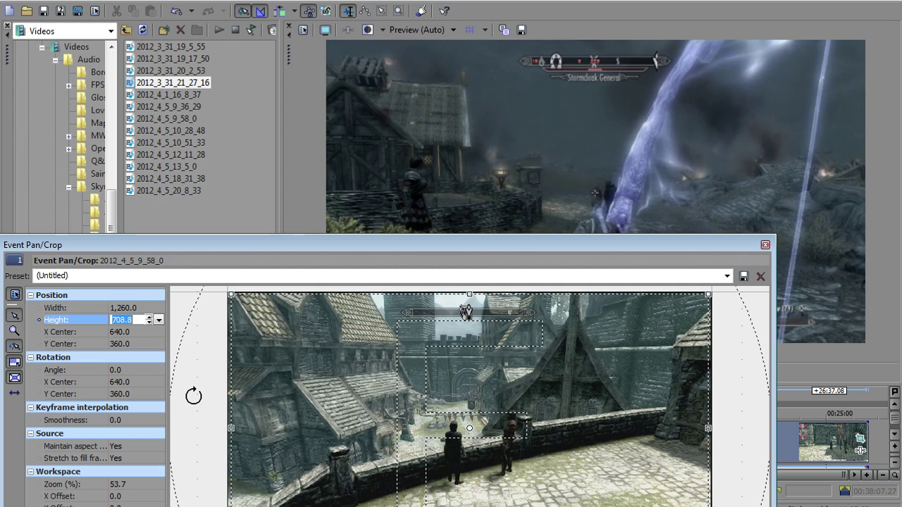
pyautogui.click(727, 276)
pyautogui.click(363, 338)
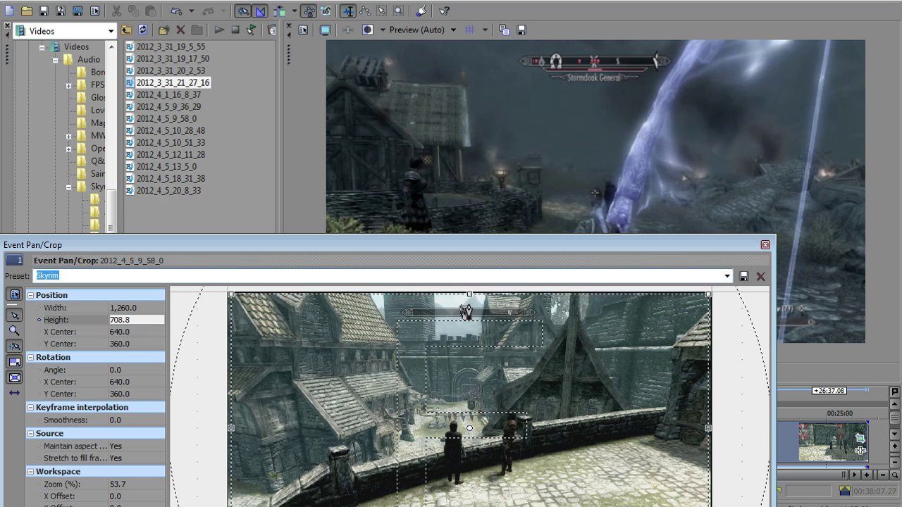
pyautogui.click(765, 245)
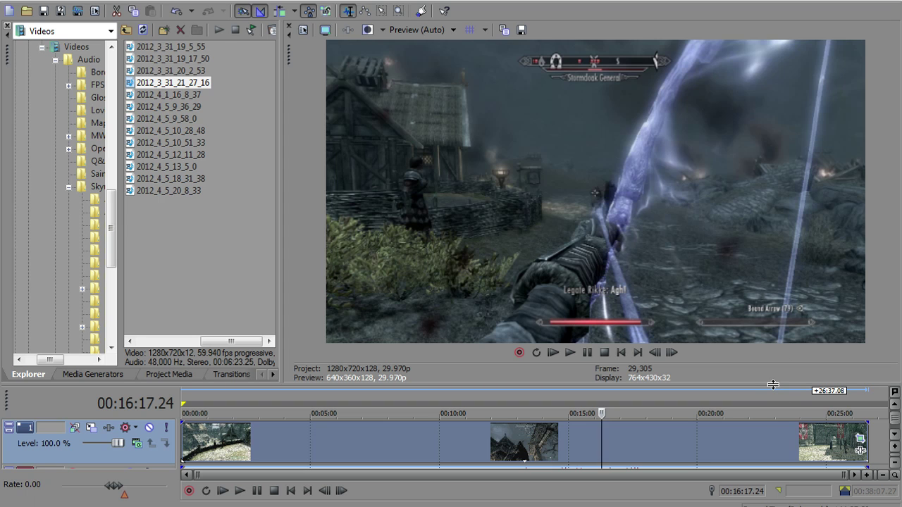
# - Resize the preview/timeline split so both audio tracks show below the video track
pyautogui.moveTo(773, 385); pyautogui.dragTo(781, 166)
pyautogui.moveTo(783, 228); pyautogui.dragTo(712, 315)
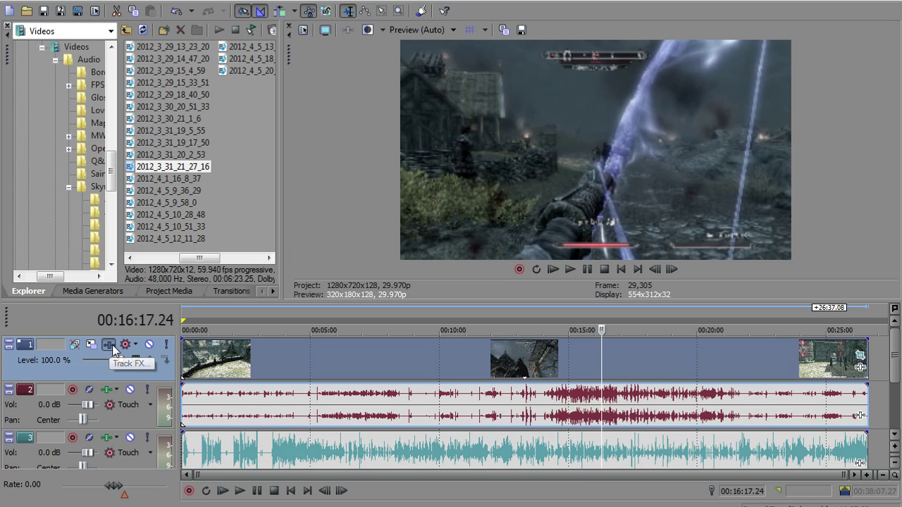
# - Add Sony Color Corrector followed by Sony Sharpen to video track 1's FX chain
pyautogui.rightClick(712, 505)
pyautogui.press('Escape')
pyautogui.click(107, 344)
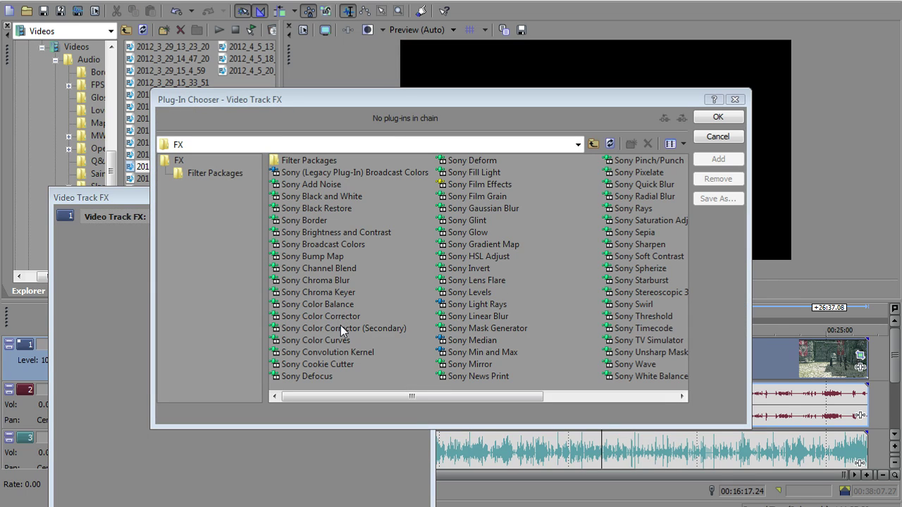
pyautogui.doubleClick(338, 317)
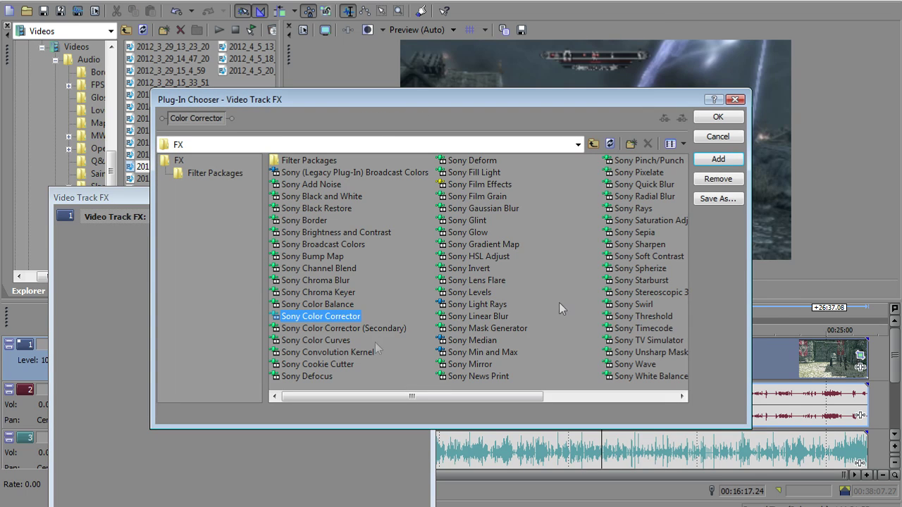
pyautogui.doubleClick(641, 245)
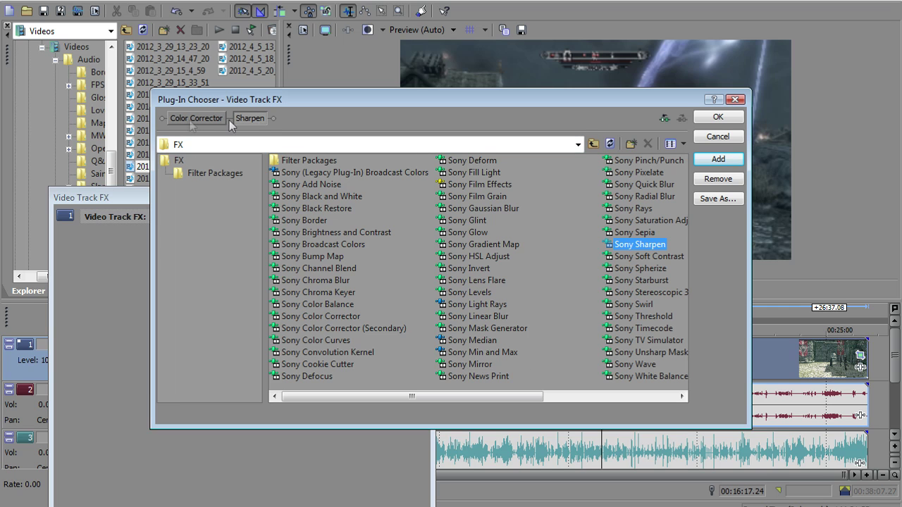
pyautogui.click(718, 117)
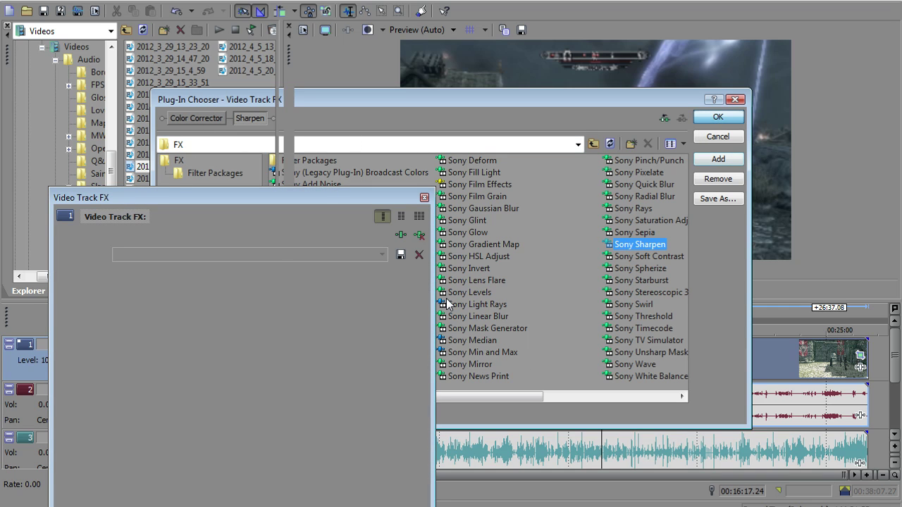
# - Move the track FX window clear of the preview and check frames at 00:00:42.19, 00:01:23.20 and 00:01:49.27
pyautogui.moveTo(380, 199); pyautogui.dragTo(699, 172)
pyautogui.click(199, 404)
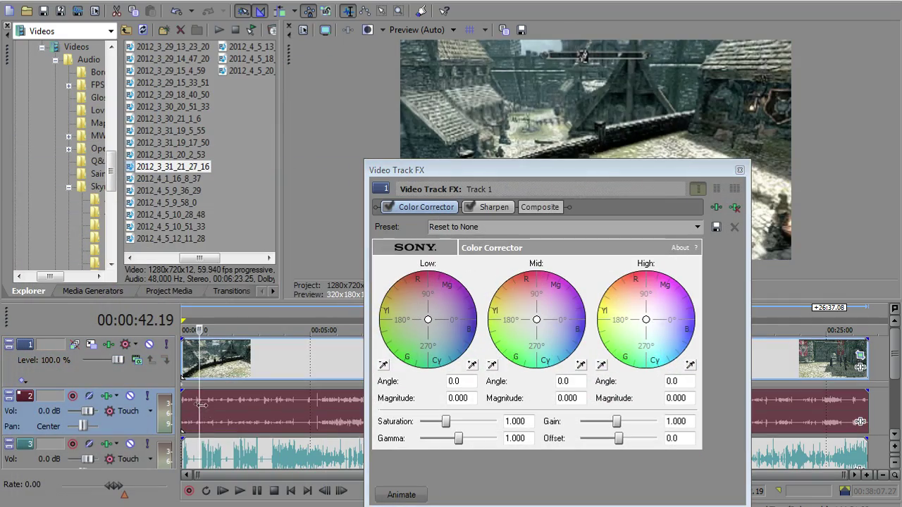
pyautogui.click(217, 410)
pyautogui.click(229, 410)
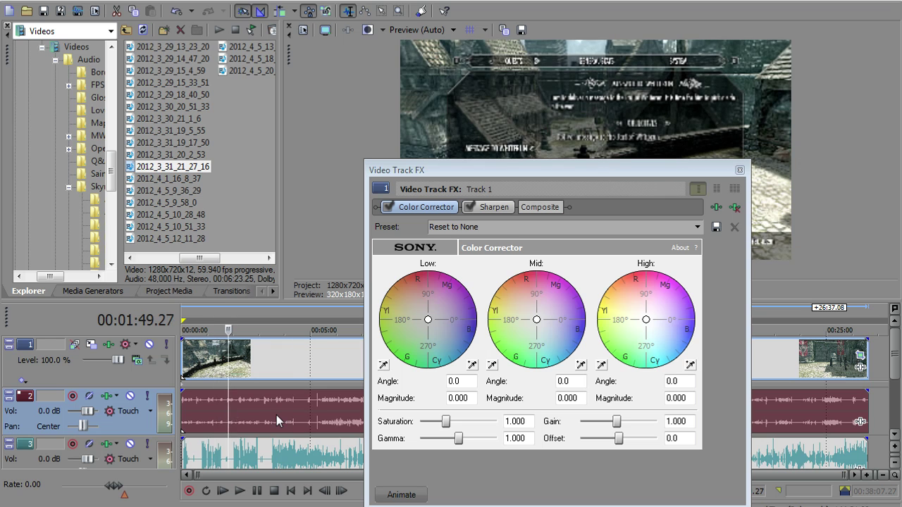
pyautogui.moveTo(603, 173); pyautogui.dragTo(326, 172)
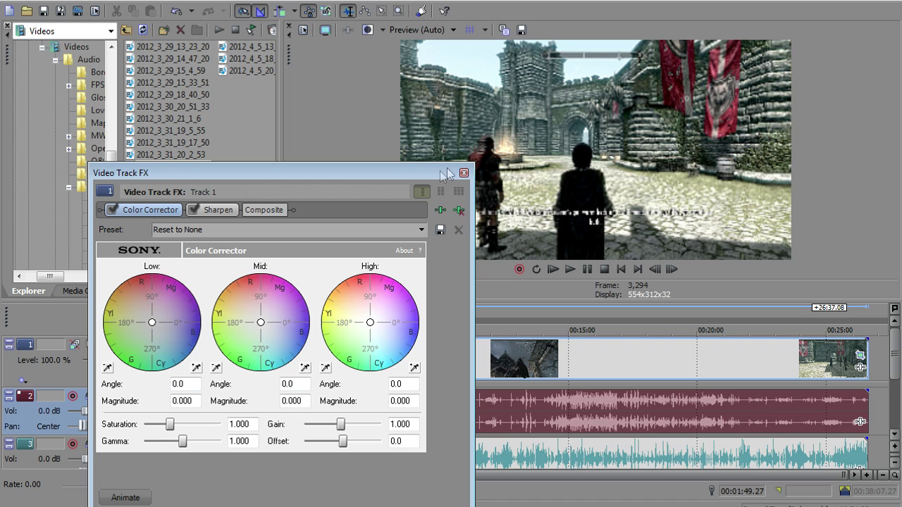
pyautogui.moveTo(413, 170); pyautogui.dragTo(343, 129)
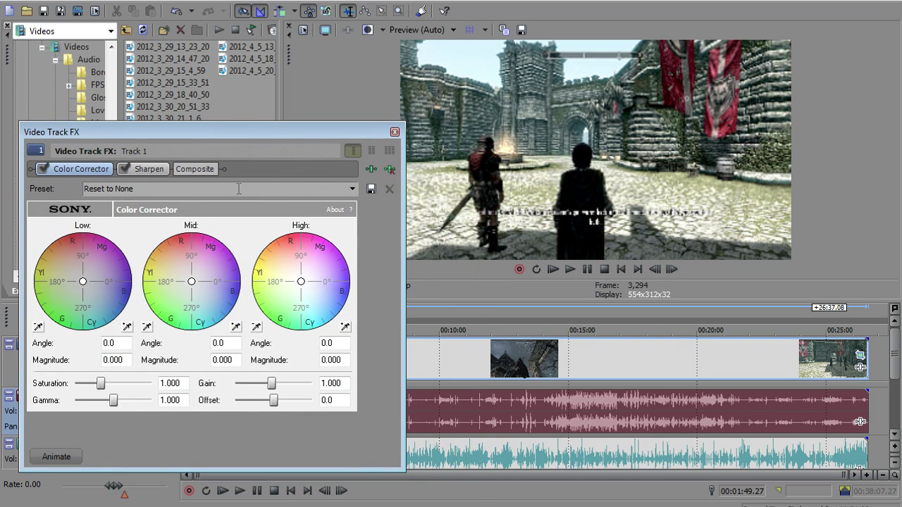
# - Try the Studio RGB to Computer RGB Color Corrector preset, then reset it to none
pyautogui.click(352, 189)
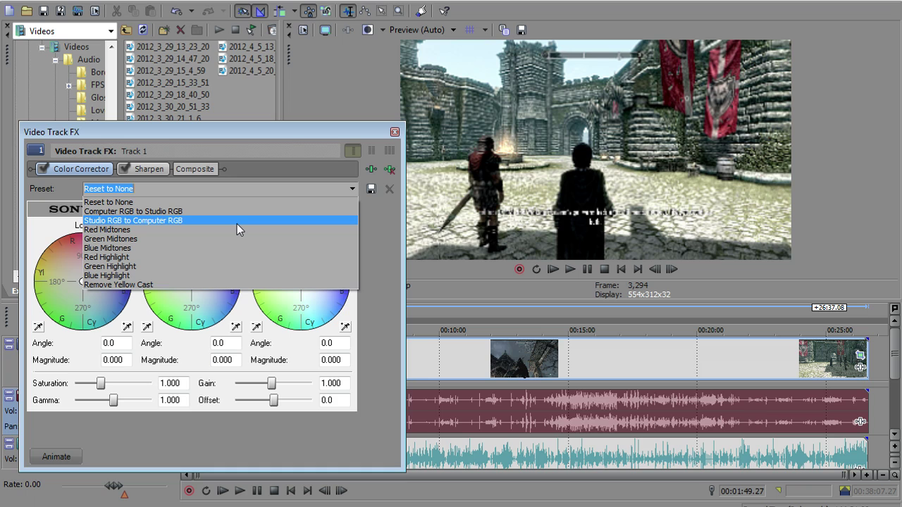
pyautogui.click(306, 221)
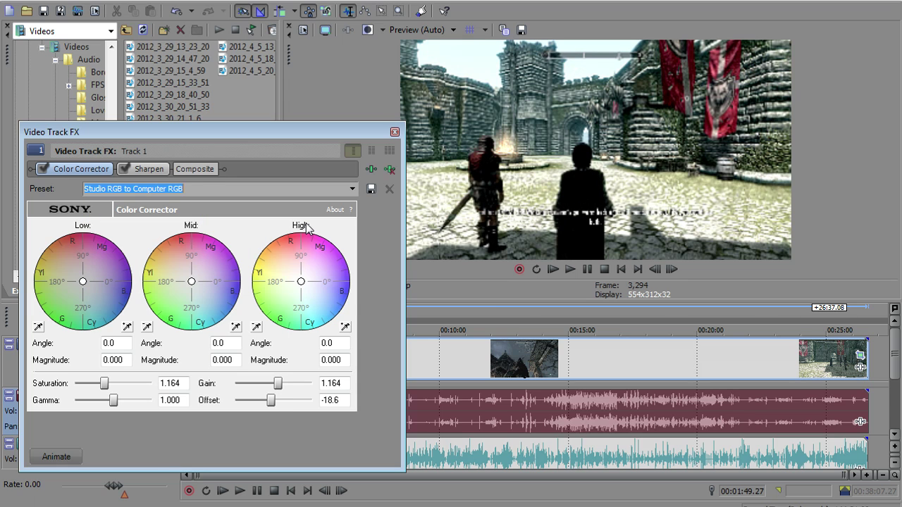
pyautogui.click(353, 189)
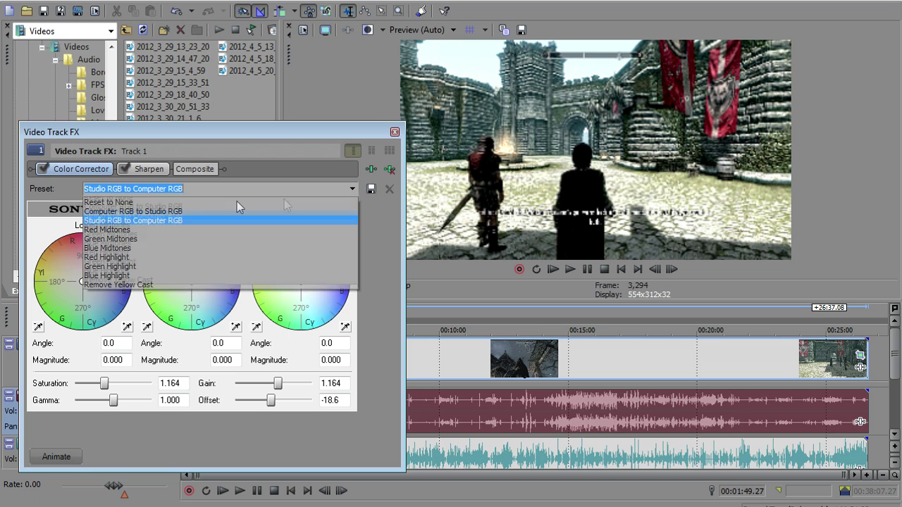
pyautogui.click(218, 202)
pyautogui.click(352, 189)
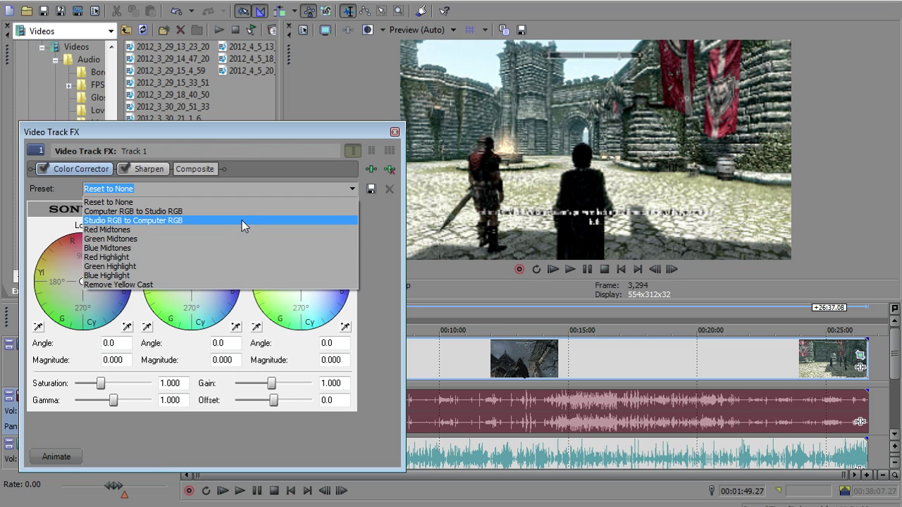
pyautogui.click(242, 220)
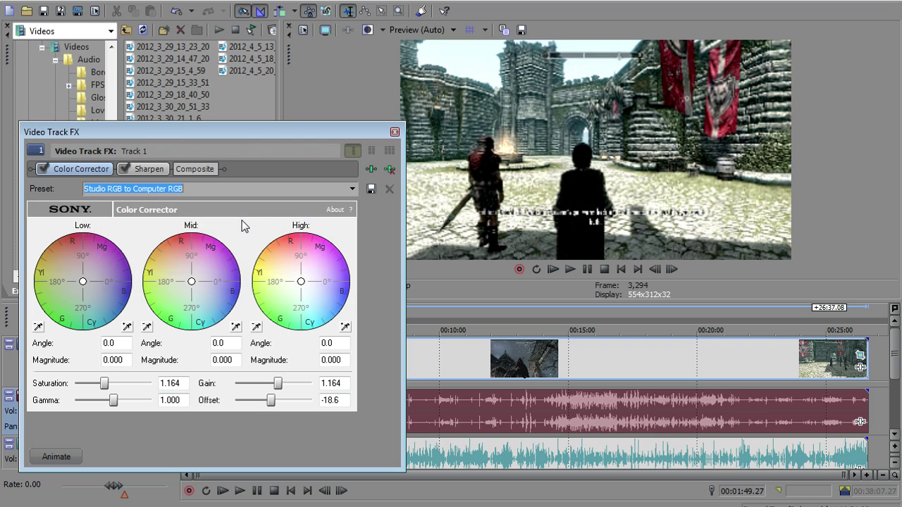
pyautogui.click(352, 189)
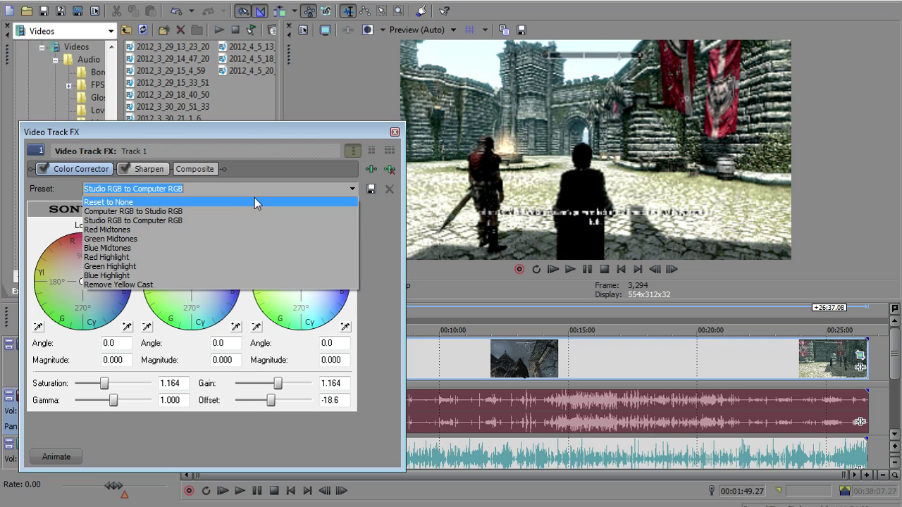
pyautogui.click(254, 203)
# - Compare Computer RGB to Studio RGB, settle on Studio RGB to Computer RGB, and close the window
pyautogui.click(313, 194)
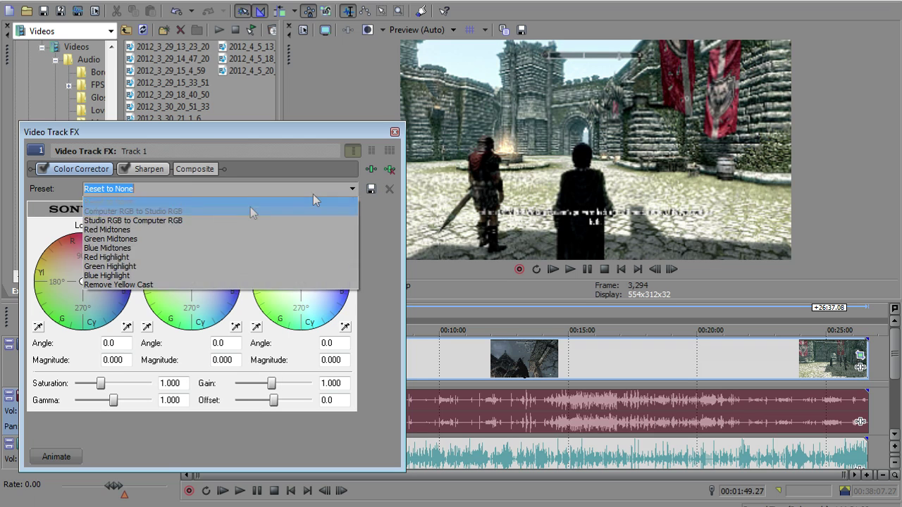
pyautogui.click(200, 221)
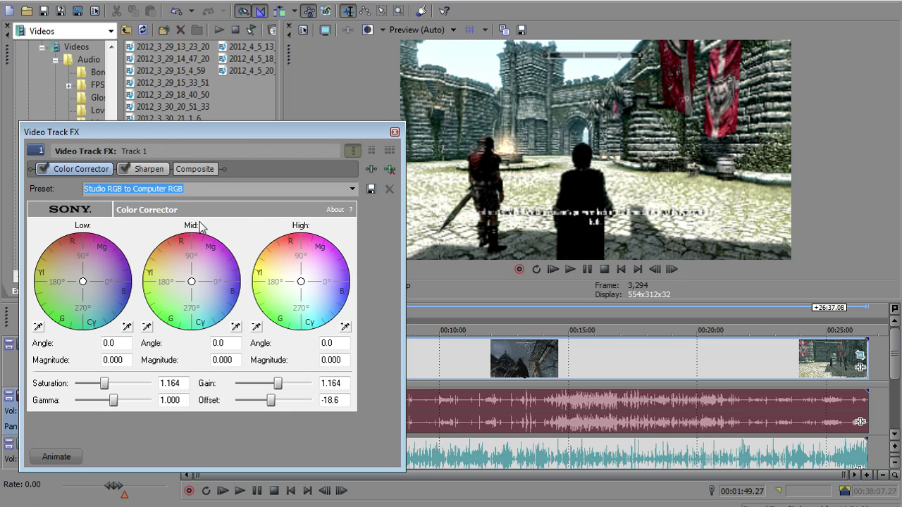
pyautogui.click(353, 190)
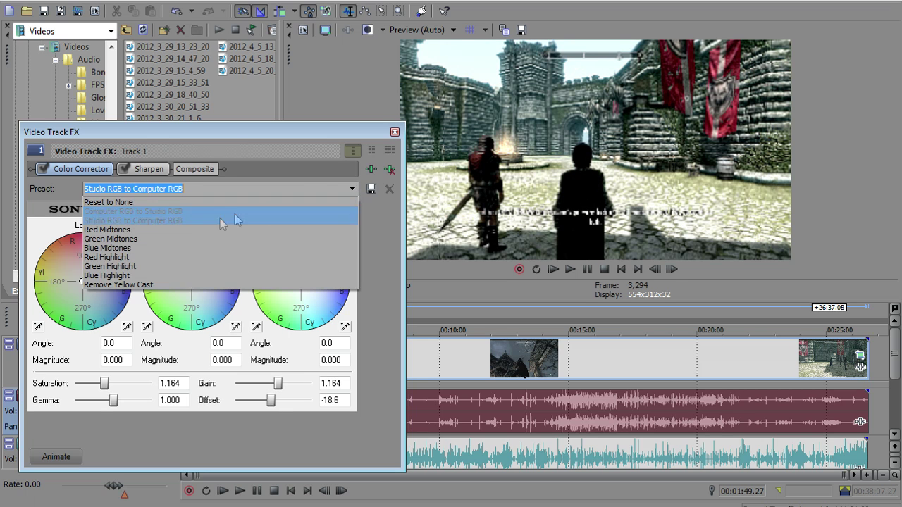
pyautogui.click(220, 217)
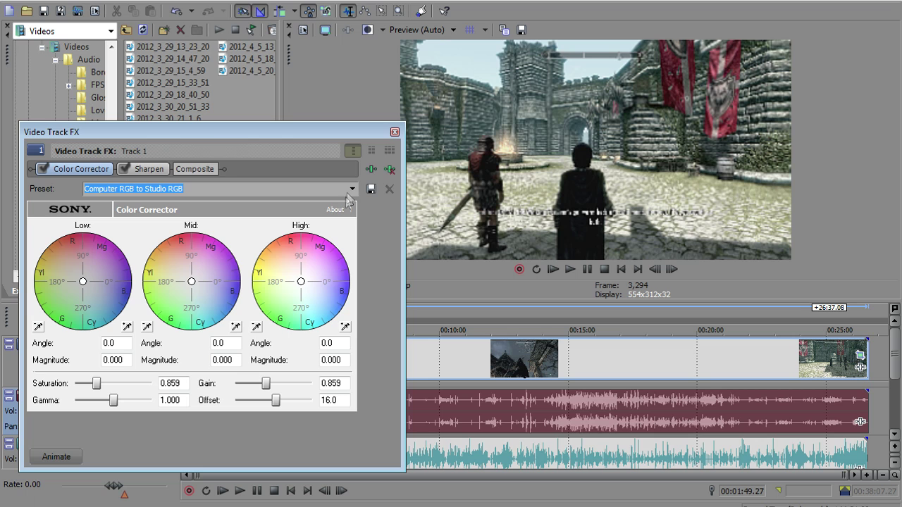
pyautogui.click(354, 189)
pyautogui.click(259, 220)
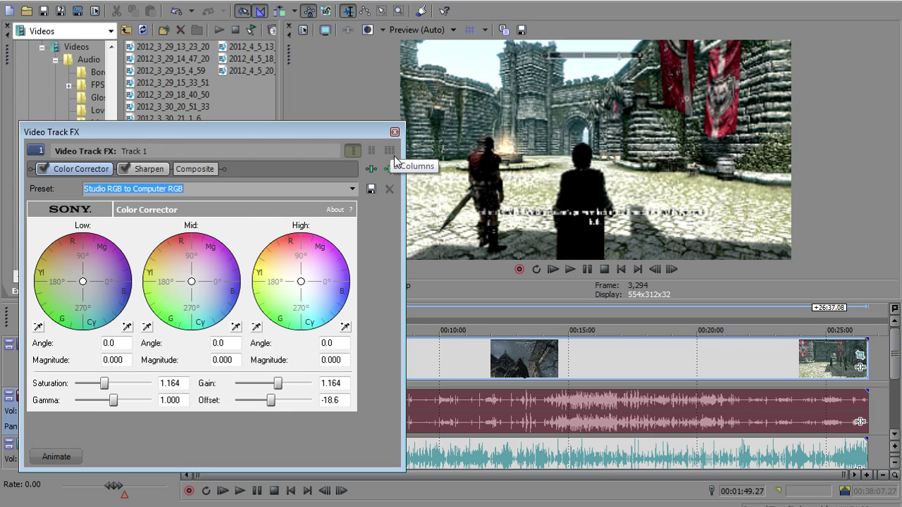
pyautogui.click(395, 132)
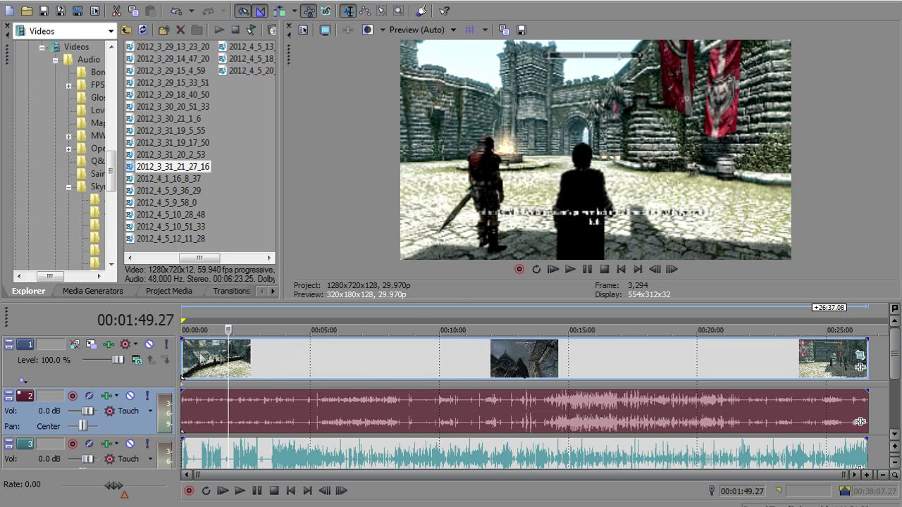
# - Move the playhead through the clip to the throne-room frame at 00:07:24.18
pyautogui.click(201, 358)
pyautogui.click(287, 358)
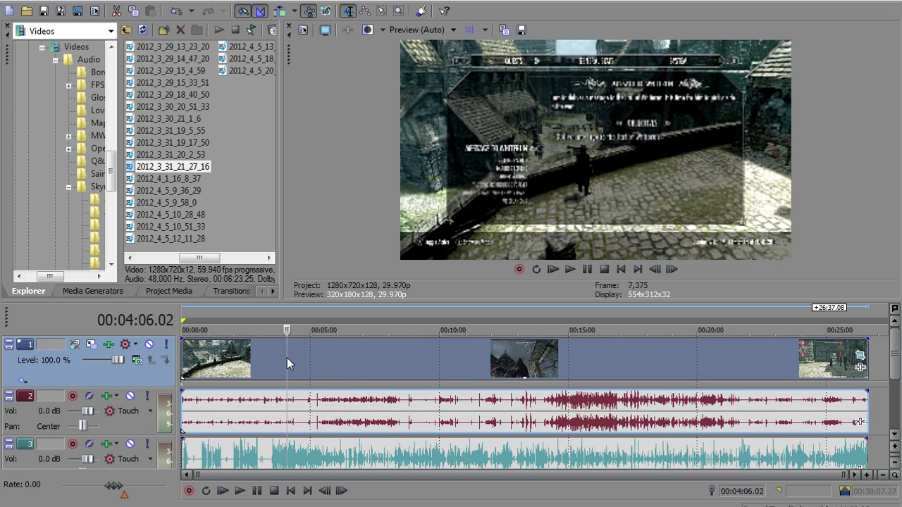
pyautogui.click(370, 363)
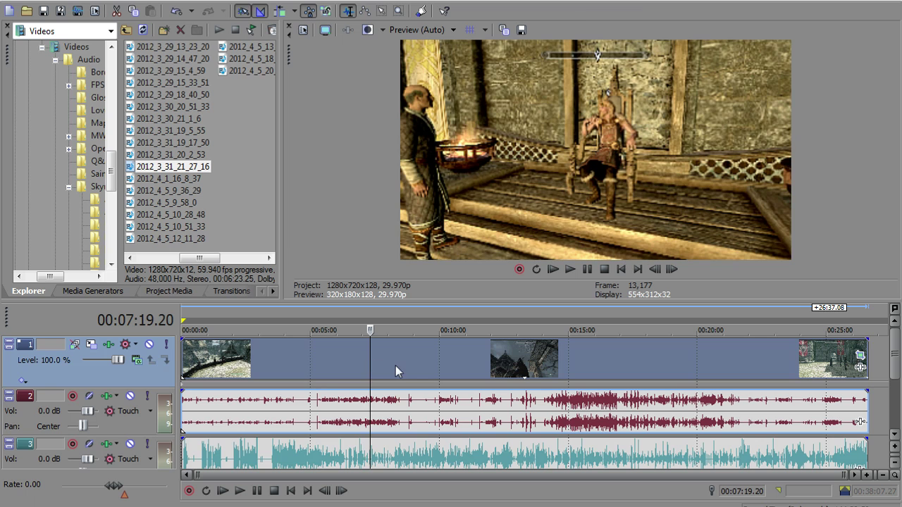
pyautogui.click(342, 368)
pyautogui.click(377, 367)
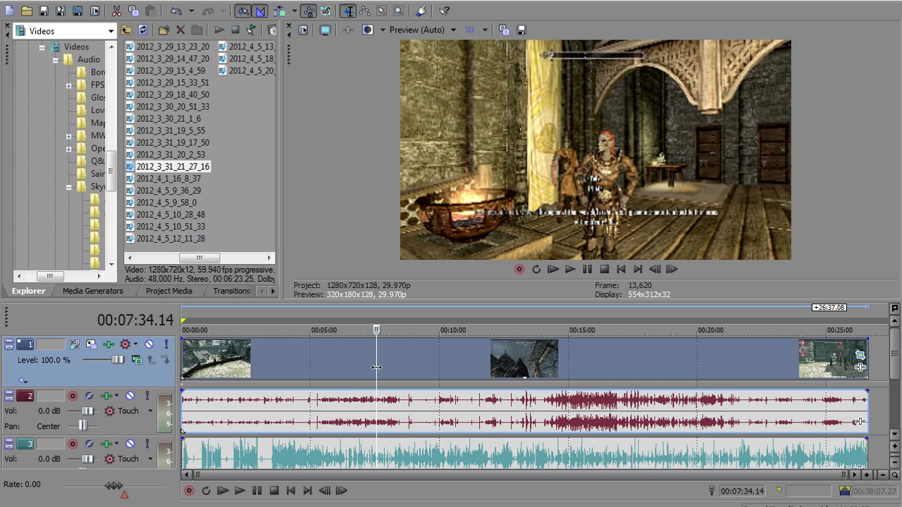
pyautogui.click(351, 370)
pyautogui.click(372, 369)
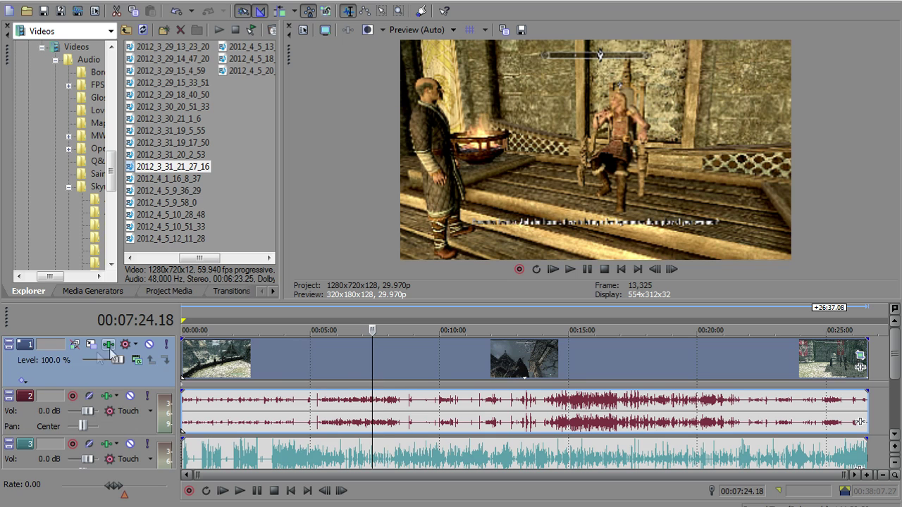
# - Reset track 1's Color Corrector, reapply Studio RGB to Computer RGB, and close the FX window
pyautogui.click(109, 345)
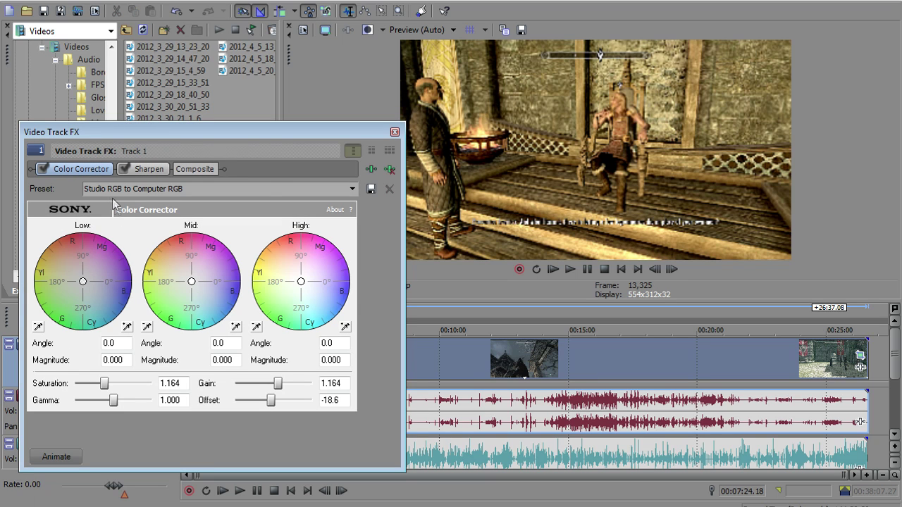
pyautogui.click(289, 189)
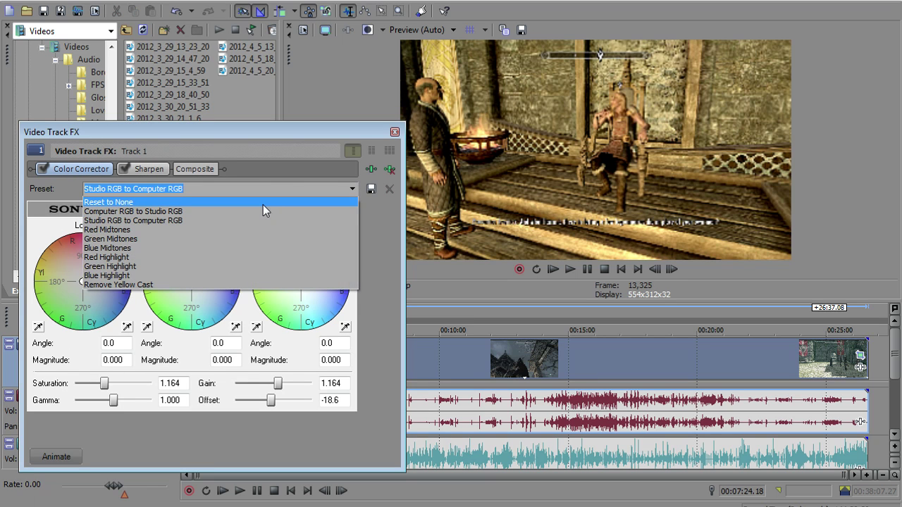
pyautogui.click(263, 203)
pyautogui.click(352, 189)
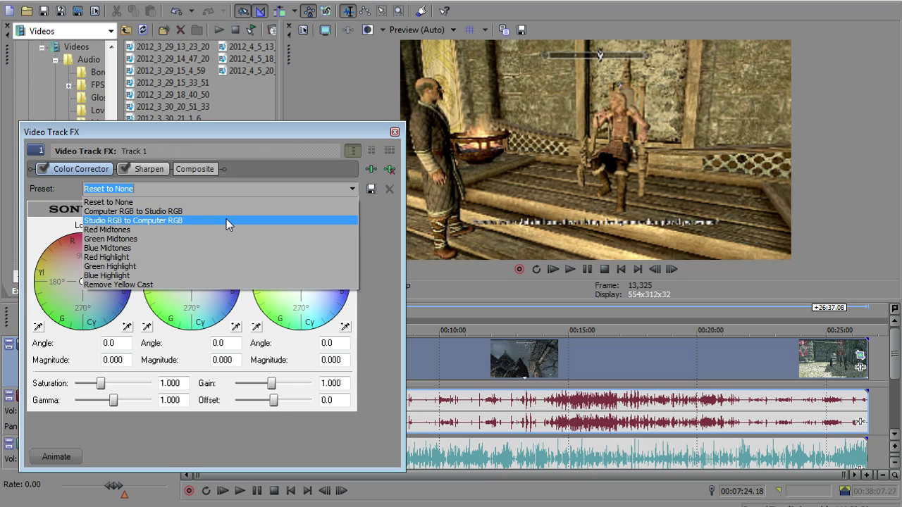
pyautogui.click(226, 221)
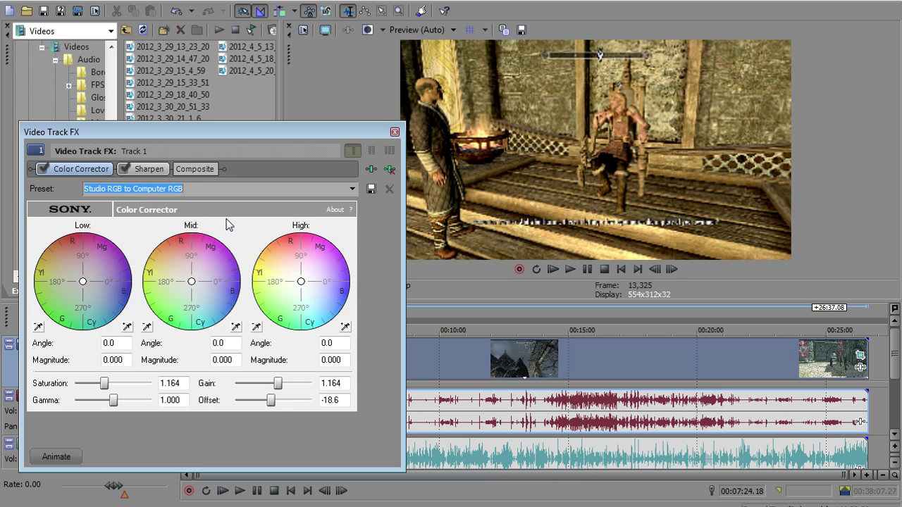
pyautogui.click(394, 133)
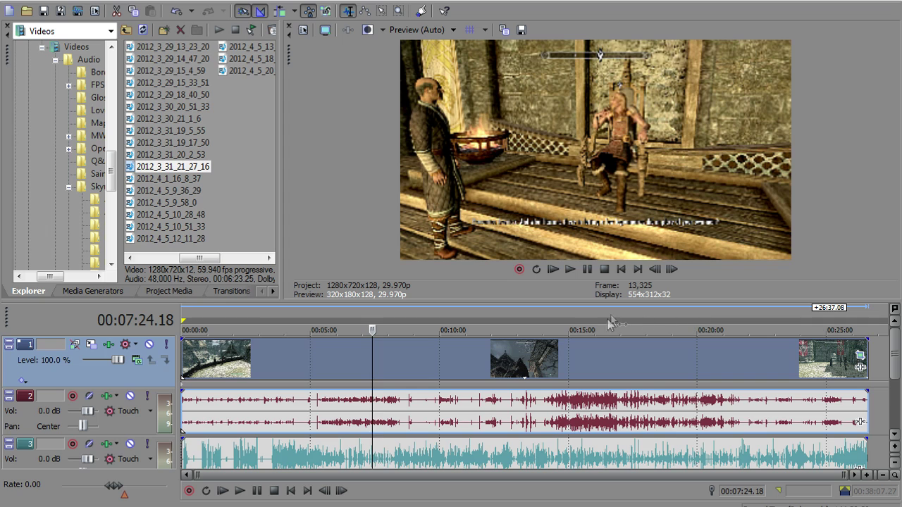
# - Mark a loop region from 00:00:00.00 to 00:10:59.13 and move the edit position to project end, 00:26:37.08
pyautogui.moveTo(181, 320)
pyautogui.mouseDown()
pyautogui.moveTo(382, 322)
pyautogui.moveTo(182, 320)
pyautogui.mouseUp()
pyautogui.moveTo(515, 480); pyautogui.dragTo(884, 401)
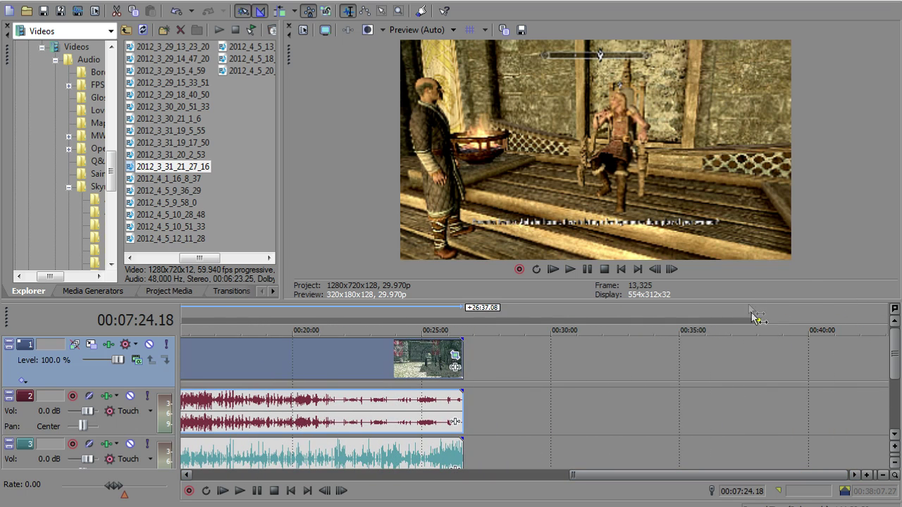
pyautogui.moveTo(759, 321)
pyautogui.mouseDown()
pyautogui.moveTo(378, 322)
pyautogui.moveTo(473, 321)
pyautogui.mouseUp()
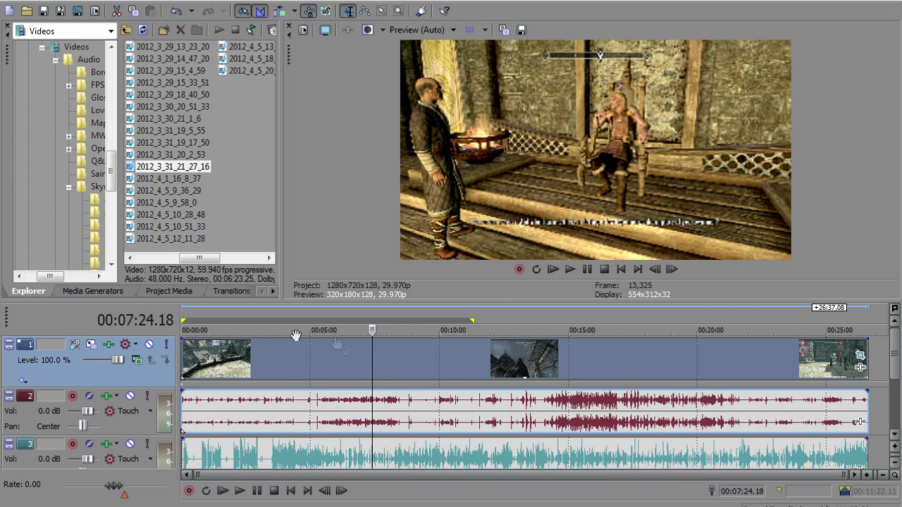
pyautogui.click(868, 351)
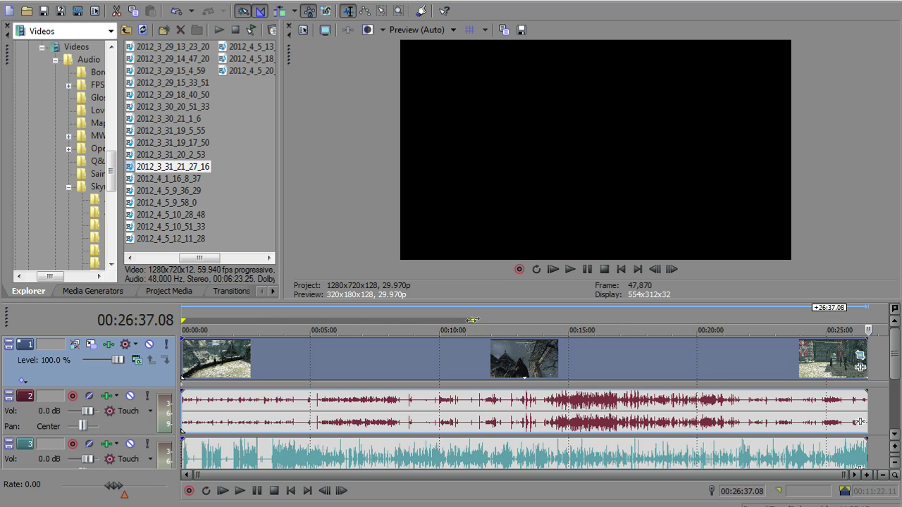
pyautogui.moveTo(471, 320); pyautogui.dragTo(469, 319)
# - Set the loop region to the entire project, then bring up the Render As dialog
pyautogui.rightClick(427, 319)
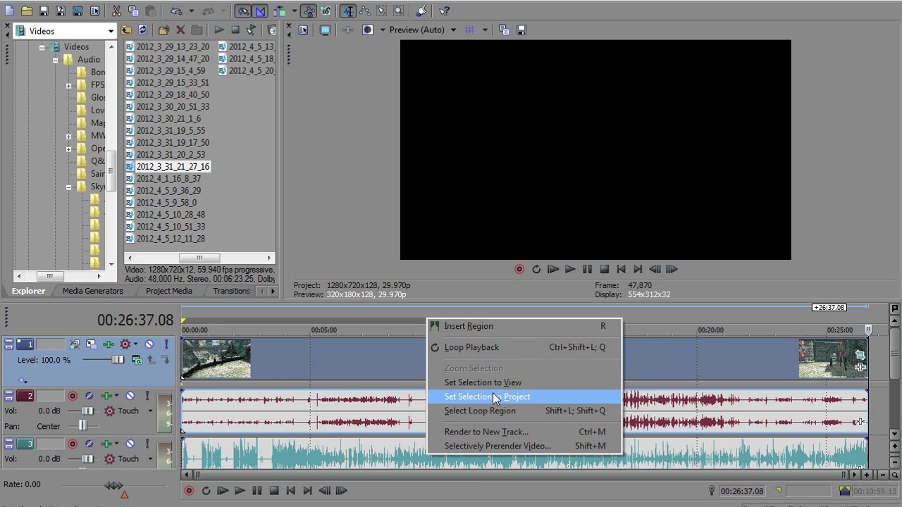
pyautogui.click(536, 397)
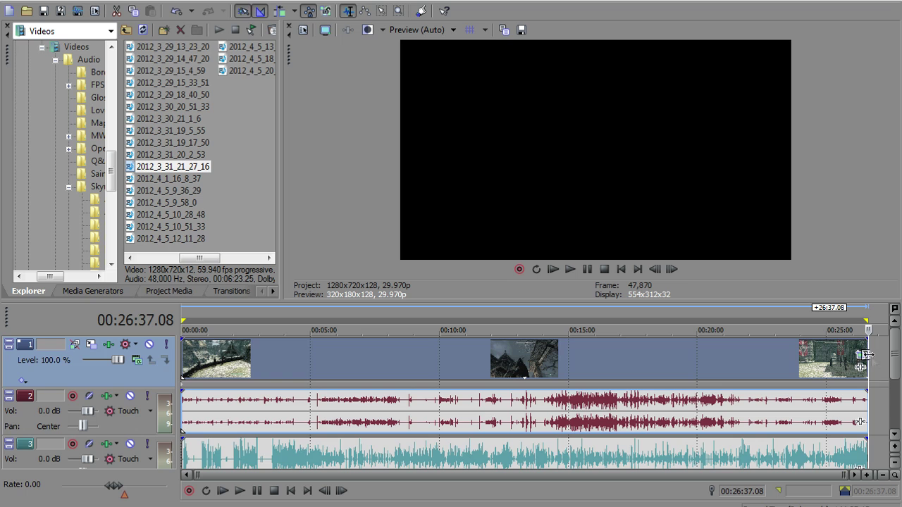
pyautogui.hscroll(3, 846, 432)
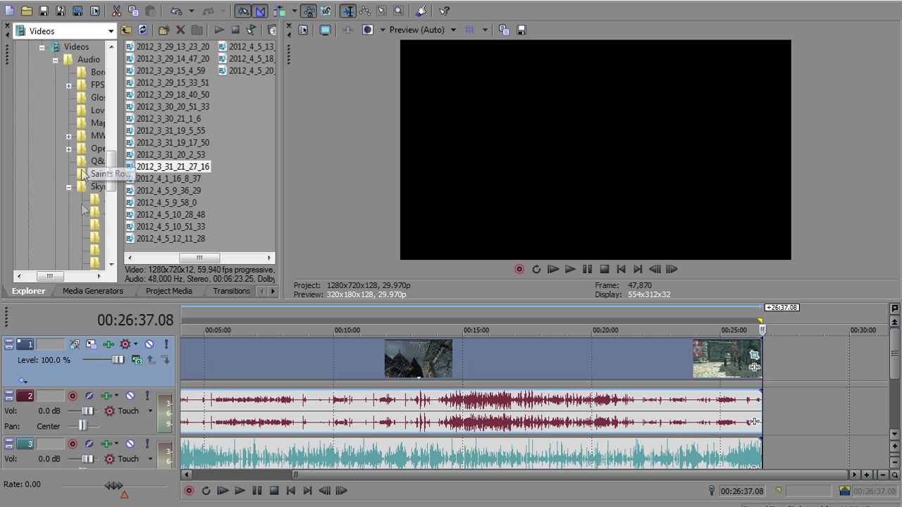
pyautogui.click(77, 11)
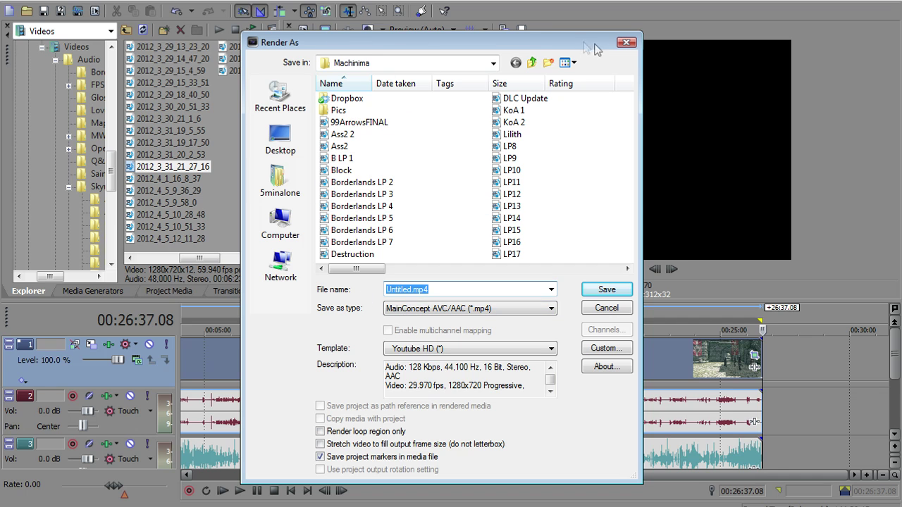
pyautogui.click(625, 43)
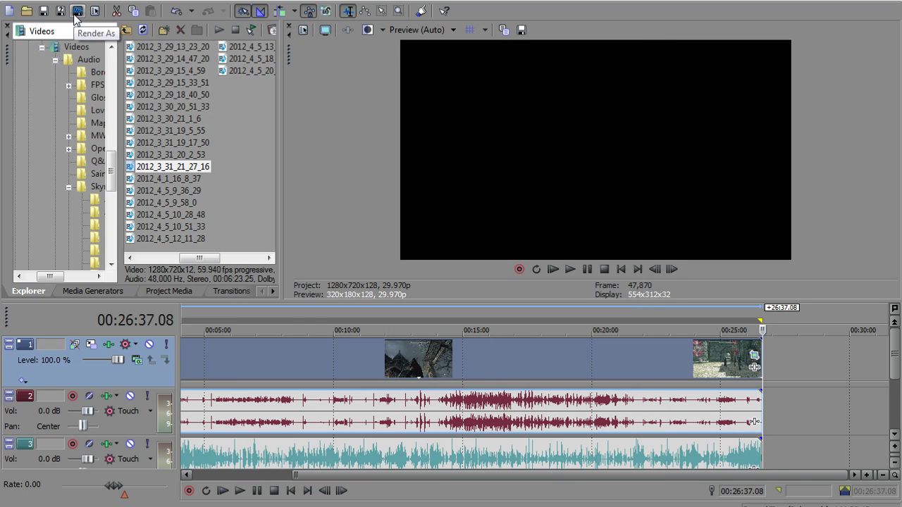
pyautogui.click(14, 1)
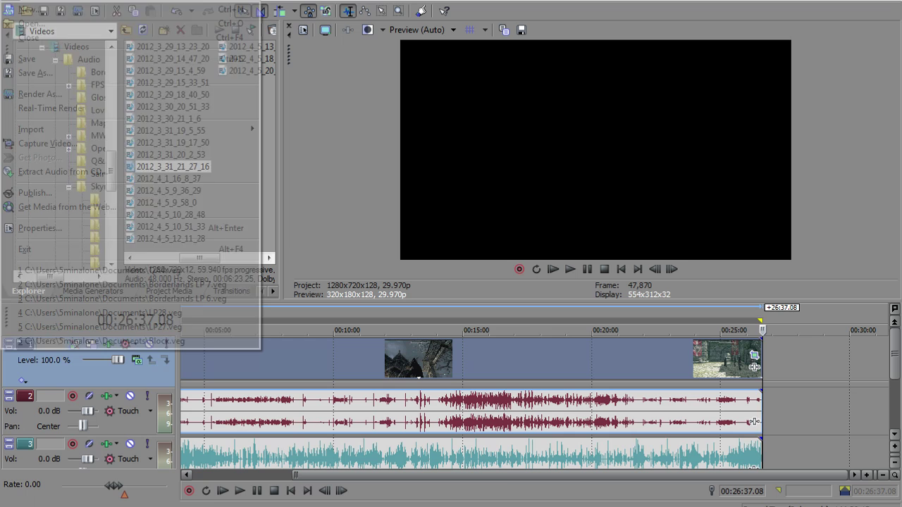
pyautogui.click(37, 92)
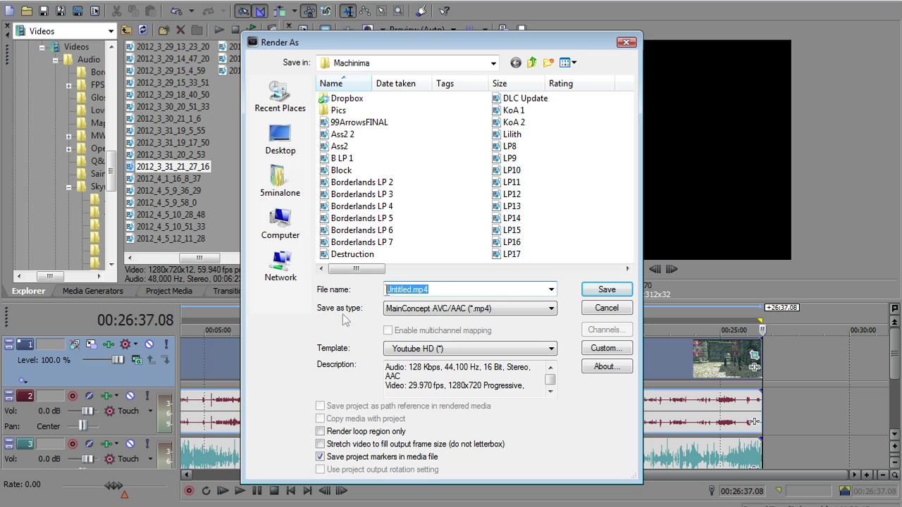
# - Name the render output test and keep MainConcept AVC/AAC (*.mp4) as the save type
pyautogui.click(412, 287)
pyautogui.doubleClick(454, 290)
pyautogui.write('ye')
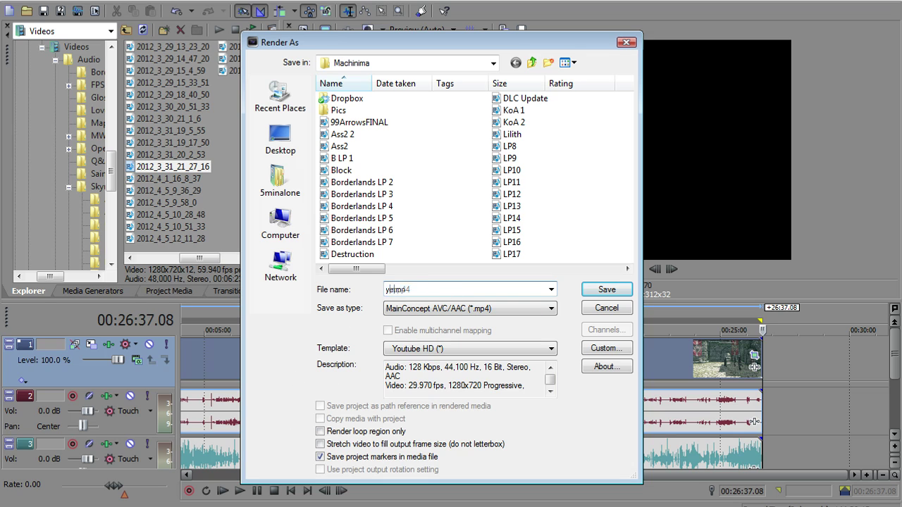
pyautogui.write('st')
pyautogui.click(444, 308)
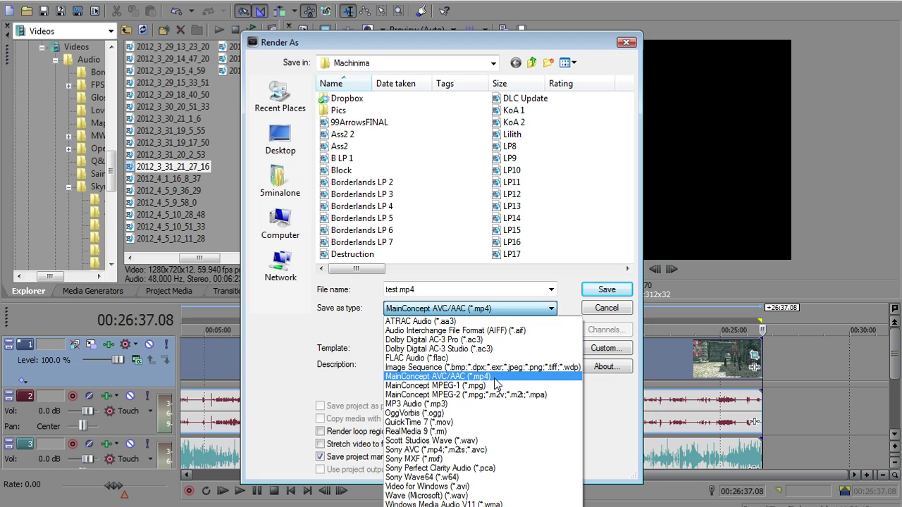
pyautogui.click(495, 377)
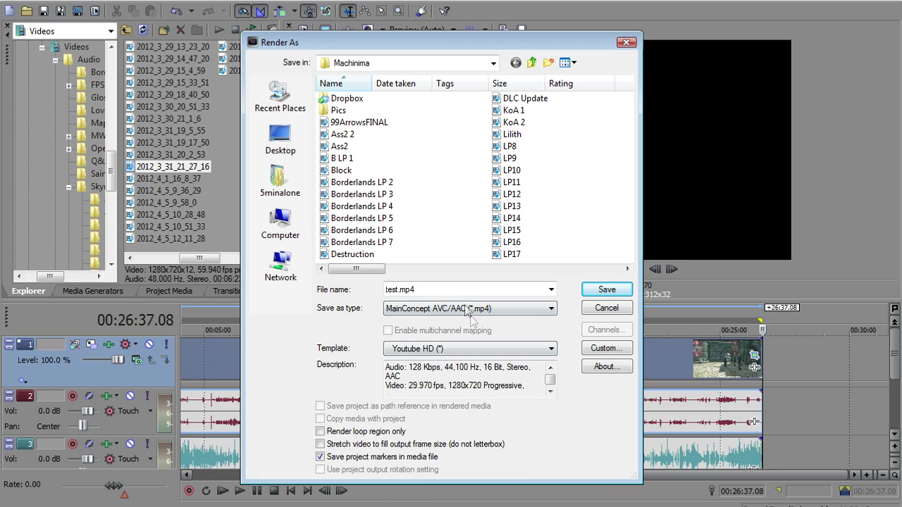
pyautogui.click(607, 349)
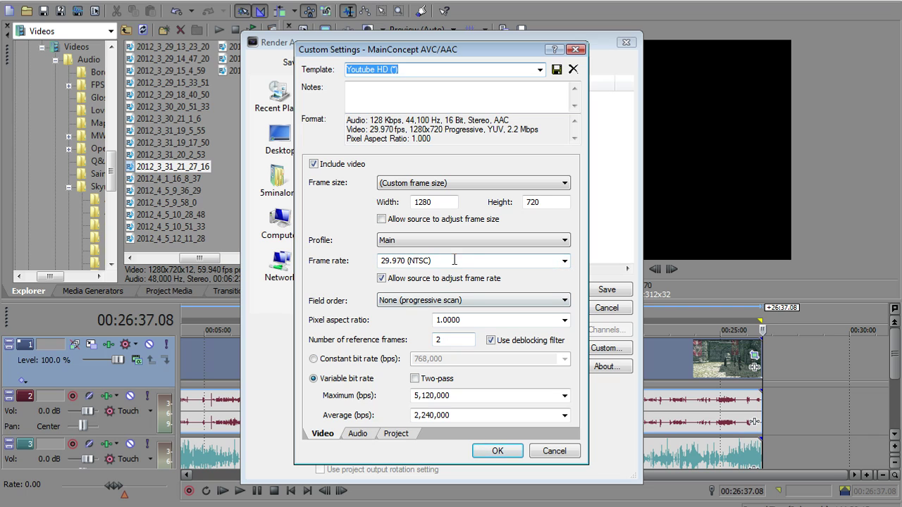
# - Check the custom video settings: width 1280, frame rate 29.970 and pixel aspect ratio 1.0000
pyautogui.doubleClick(427, 202)
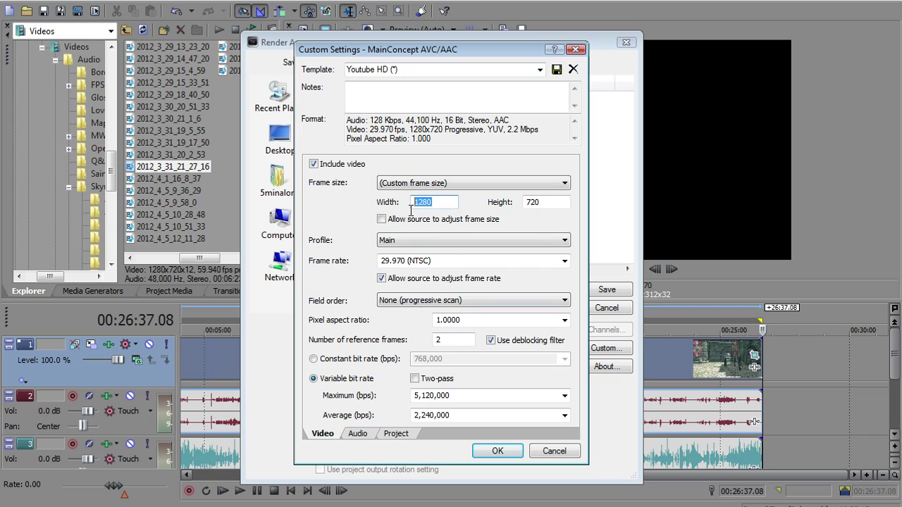
pyautogui.press('Tab')
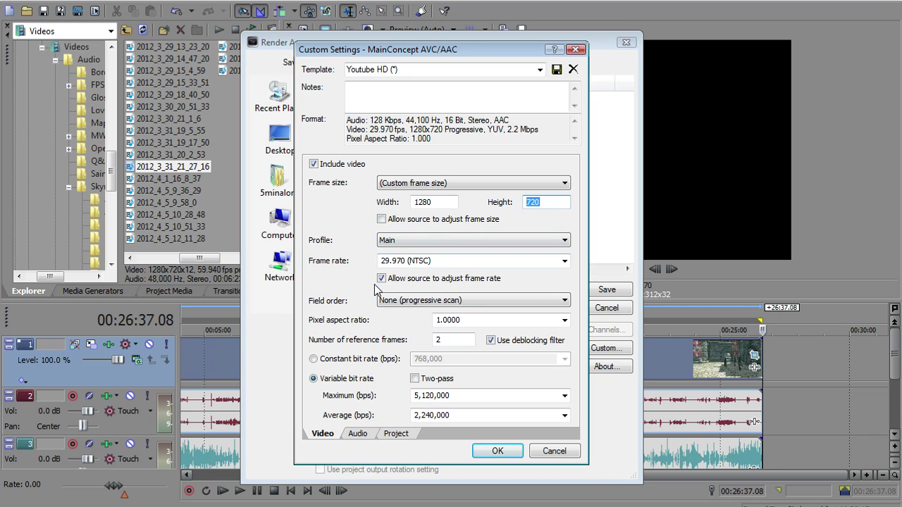
pyautogui.click(566, 262)
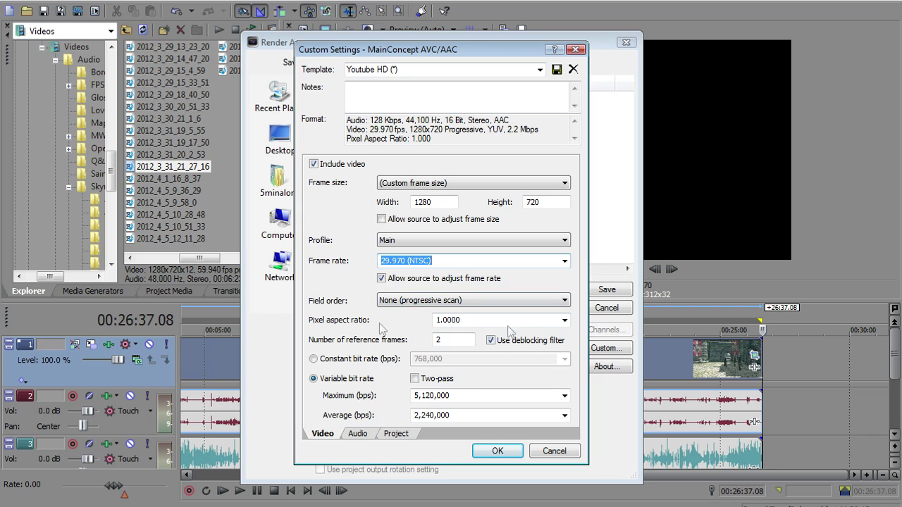
pyautogui.click(492, 320)
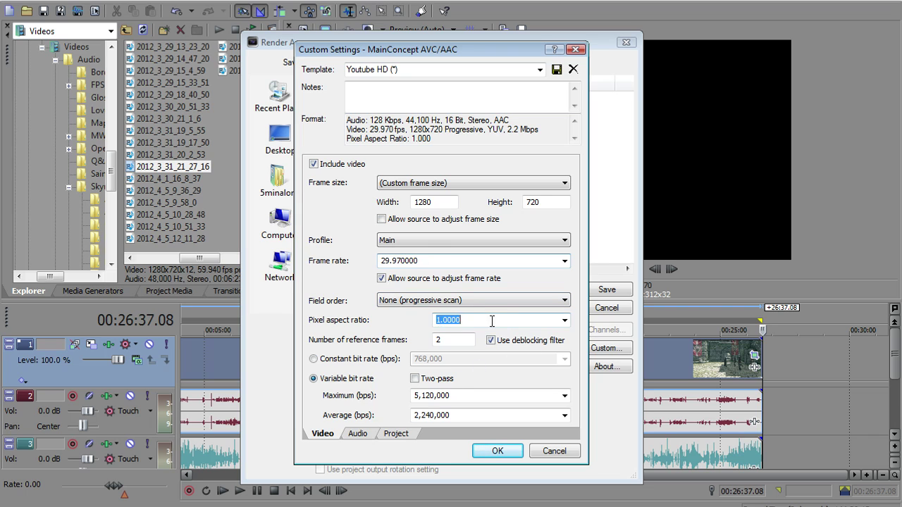
# - Highlight the 2 reference frames value, then the 2,240,000 bps average bit rate value
pyautogui.doubleClick(437, 342)
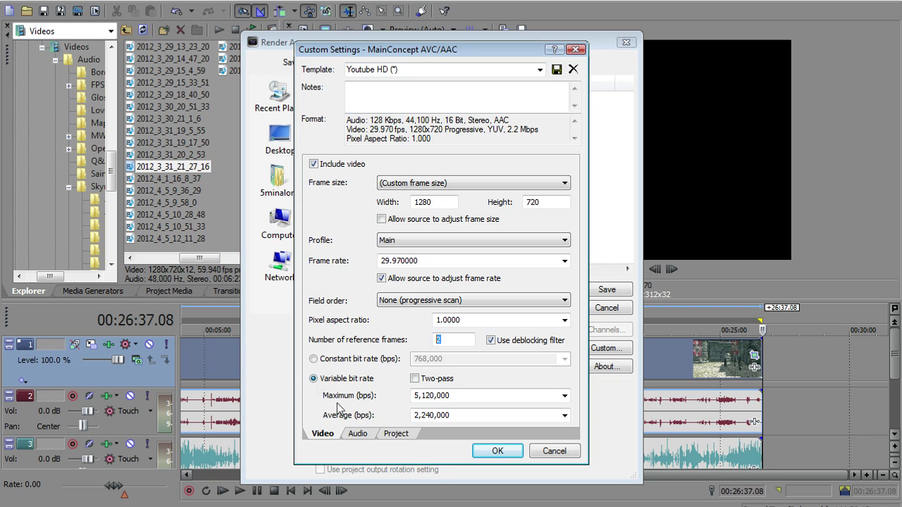
pyautogui.moveTo(468, 417); pyautogui.dragTo(377, 421)
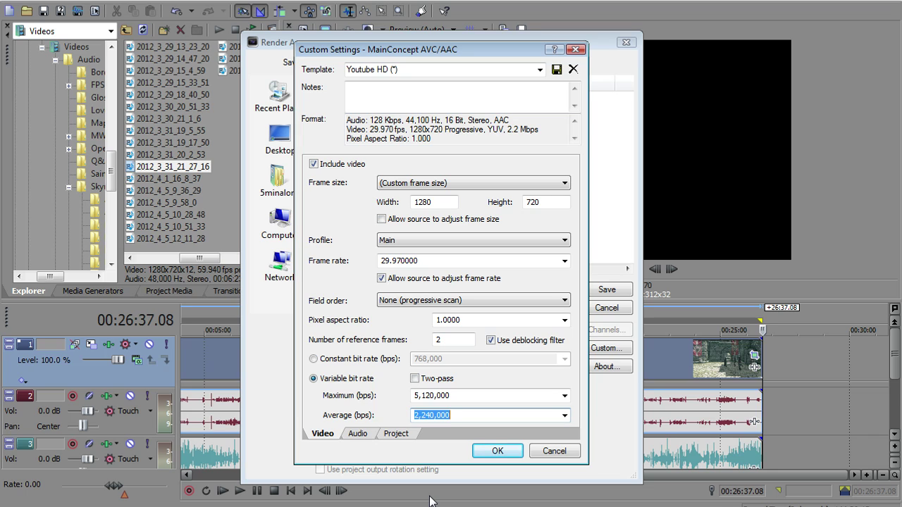
pyautogui.hotkey('shift', 'Tab')
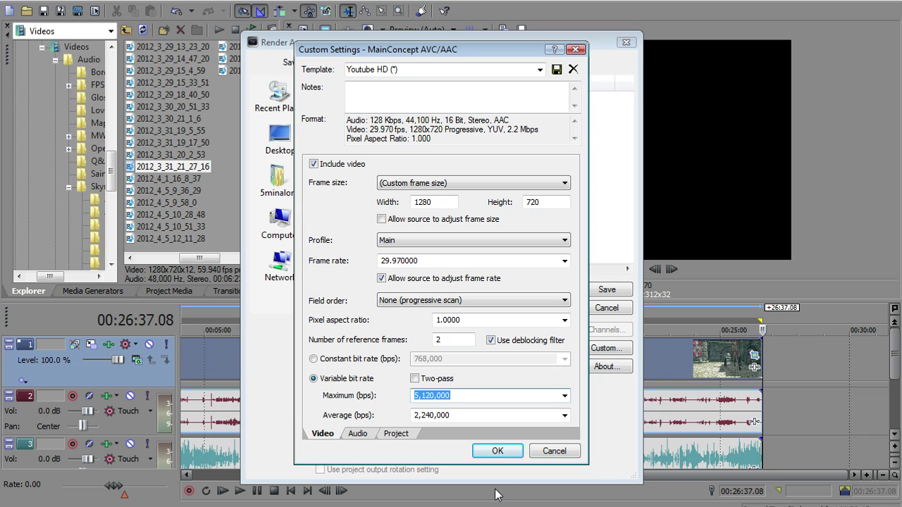
# - Review the audio at 44,100 Hz and 128,000 bps, then accept the custom encoder settings
pyautogui.click(359, 435)
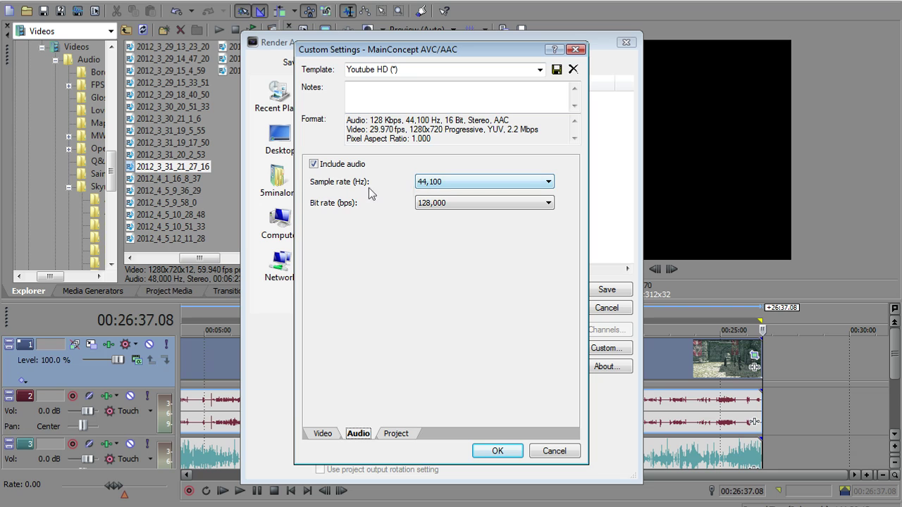
pyautogui.click(498, 452)
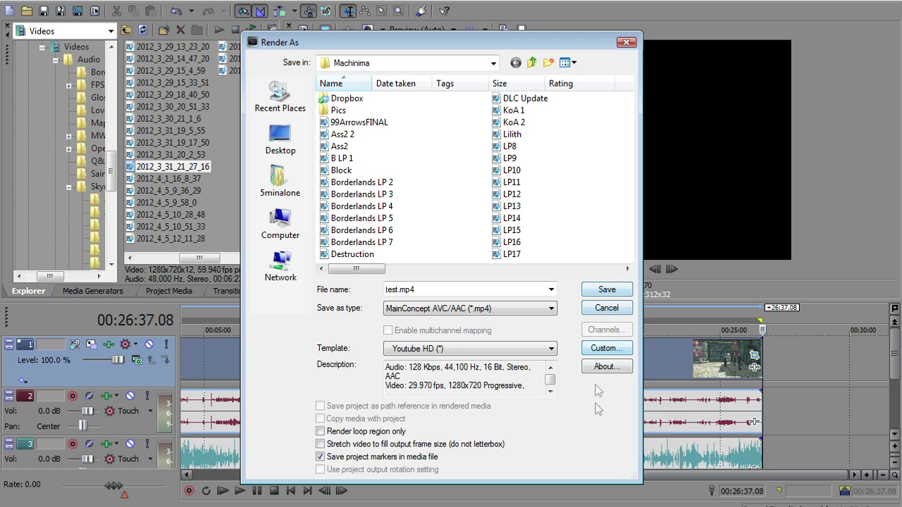
# - Cancel the test.mp4 Render As dialog without rendering
pyautogui.click(614, 311)
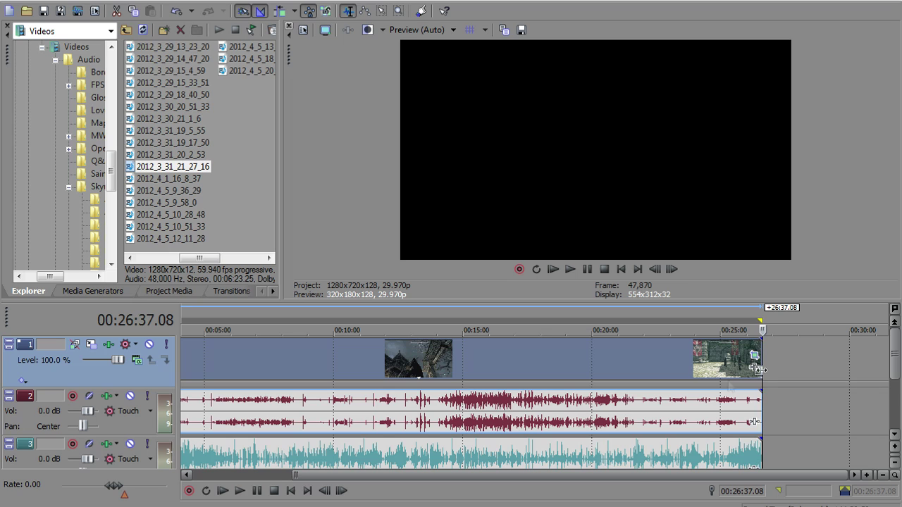
# - Move the playhead to 00:26:46.05, then switch to the Audacity commentary recording
pyautogui.click(849, 350)
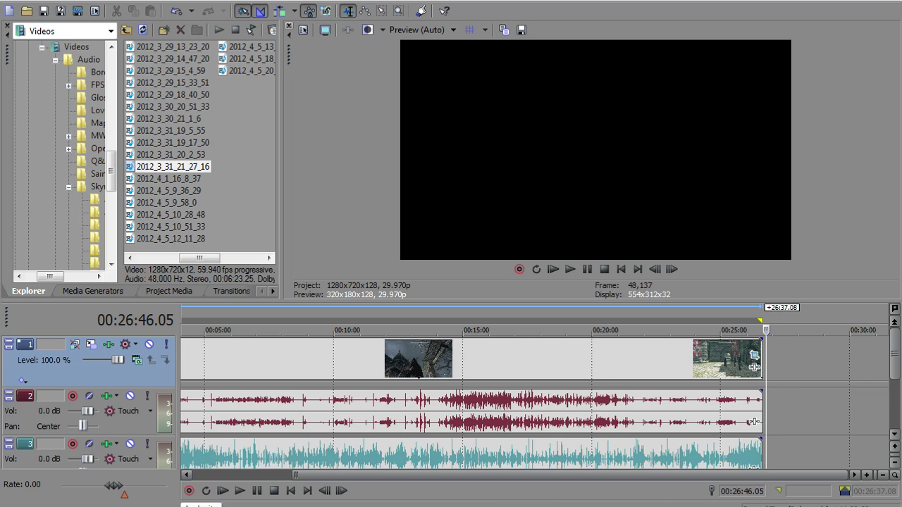
pyautogui.hotkey('alt', 'Tab')
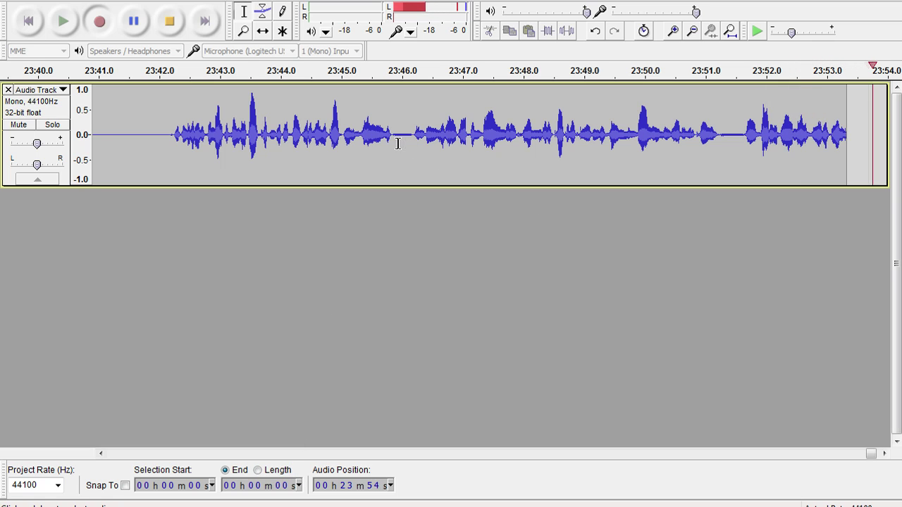
# - Select a short stretch of commentary near 23:51 and open Audacity's File menu
pyautogui.moveTo(560, 138); pyautogui.dragTo(534, 137)
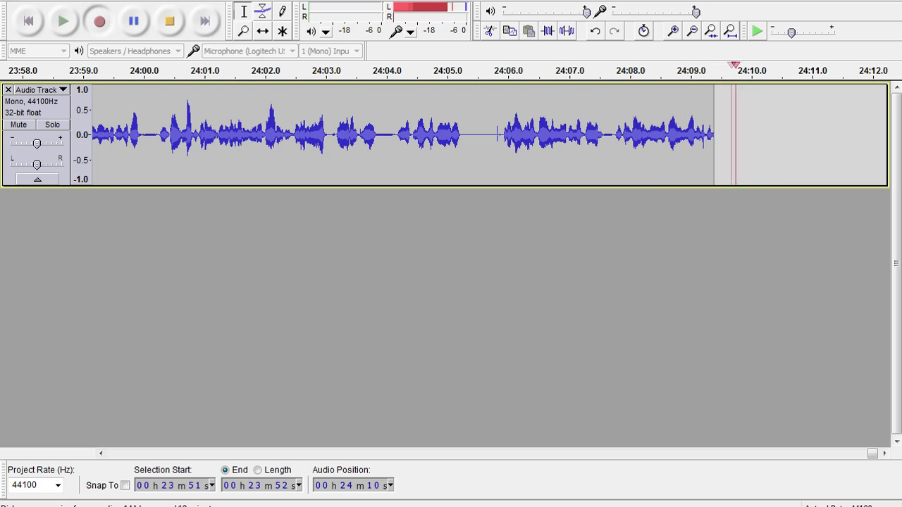
pyautogui.hotkey('alt', 'f')
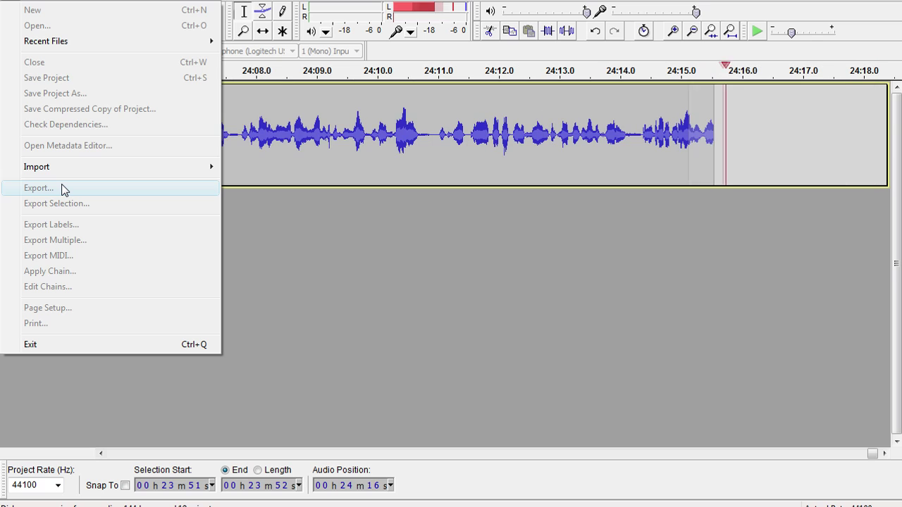
# - Dismiss the File menu by clicking the empty area below the voice track
pyautogui.click(351, 263)
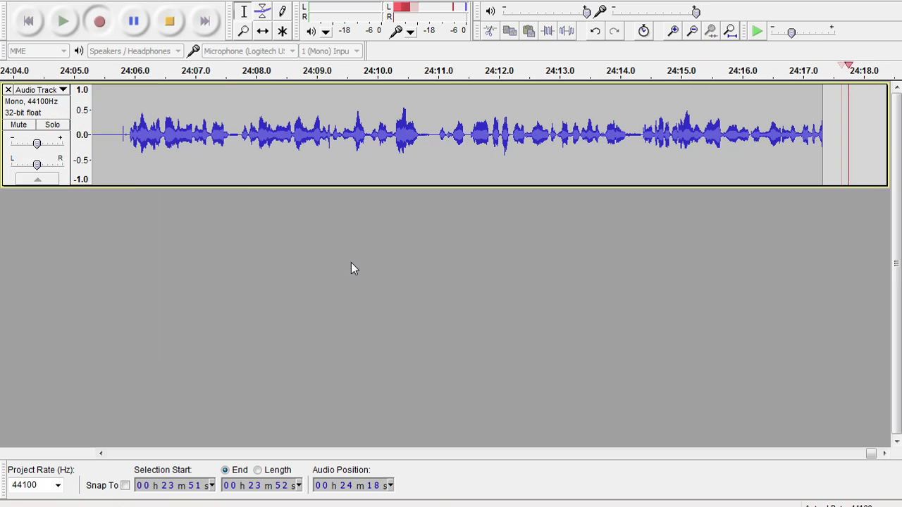